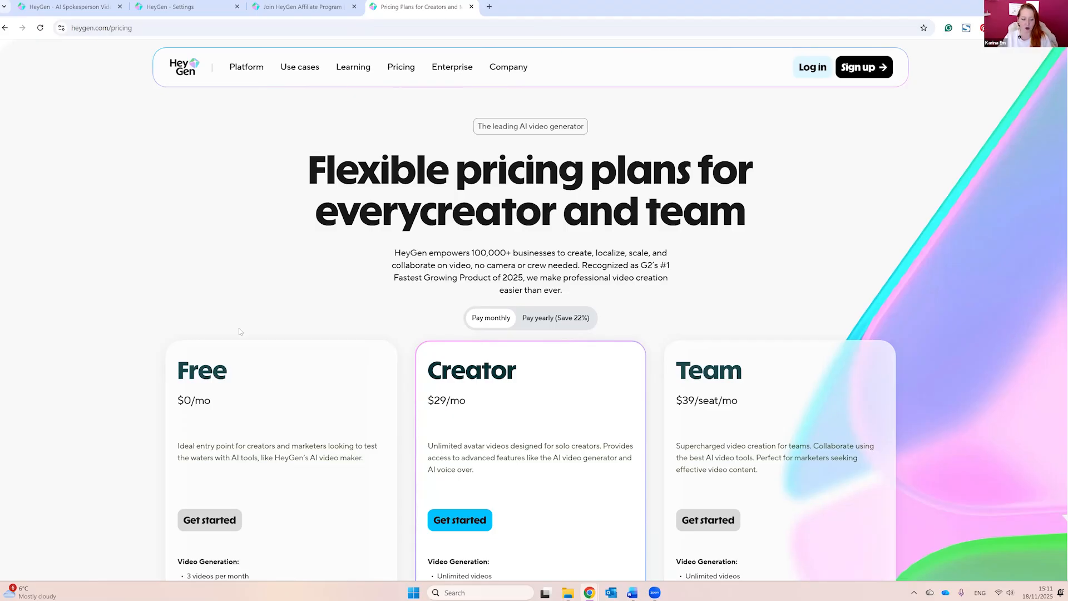
# Step: Review the features of the Free, Creator and Team plans on the pricing page
pyautogui.scroll(-3, 253, 493)
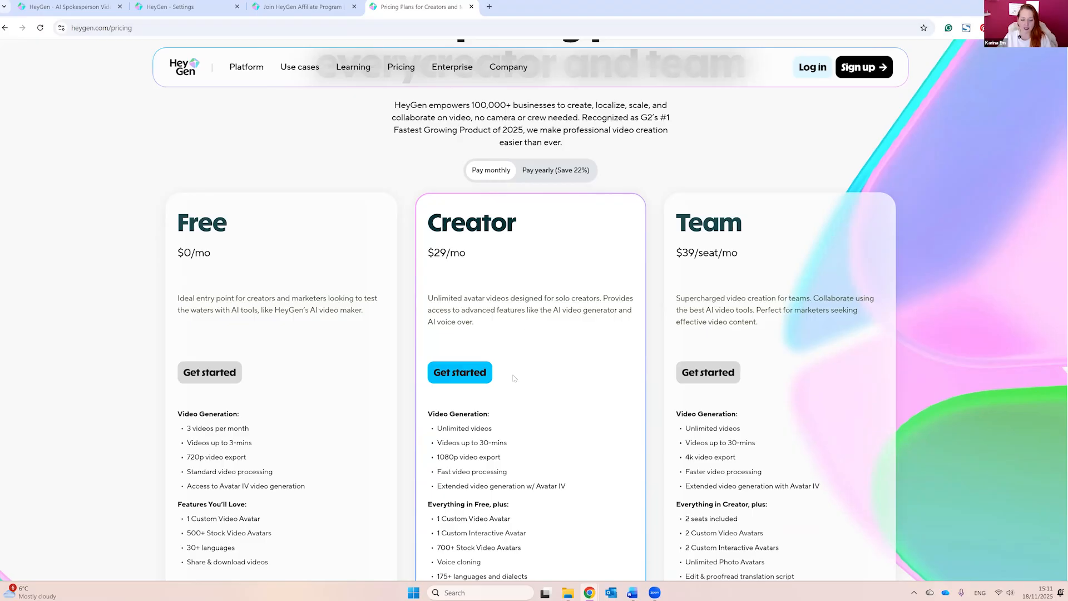
pyautogui.scroll(3, 429, 405)
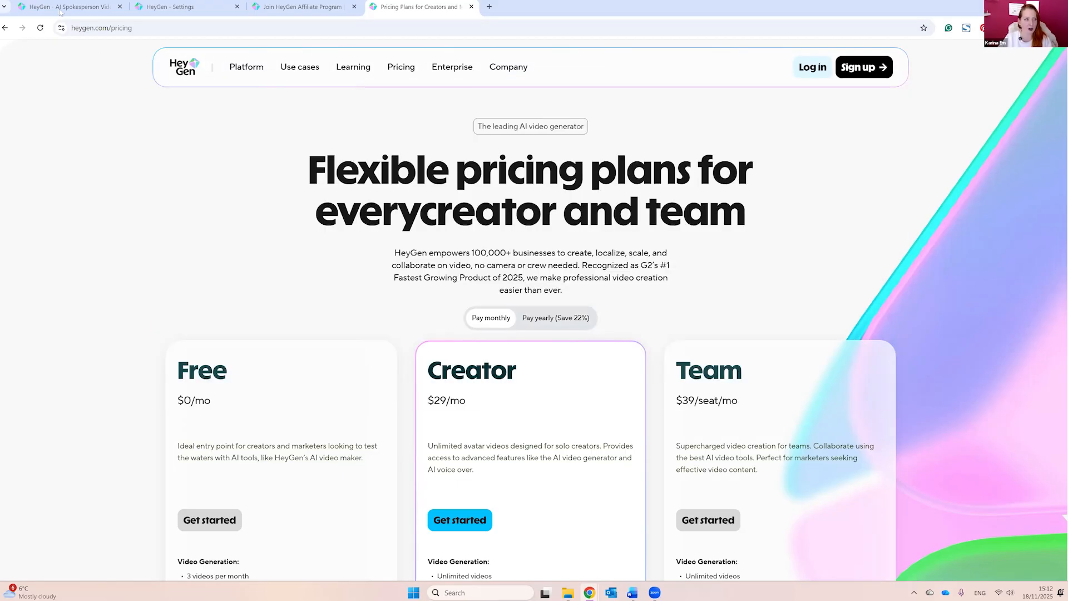
# Step: Start a new avatar from a video in the avatar library and proceed through the introduction and footage instructions
pyautogui.click(167, 6)
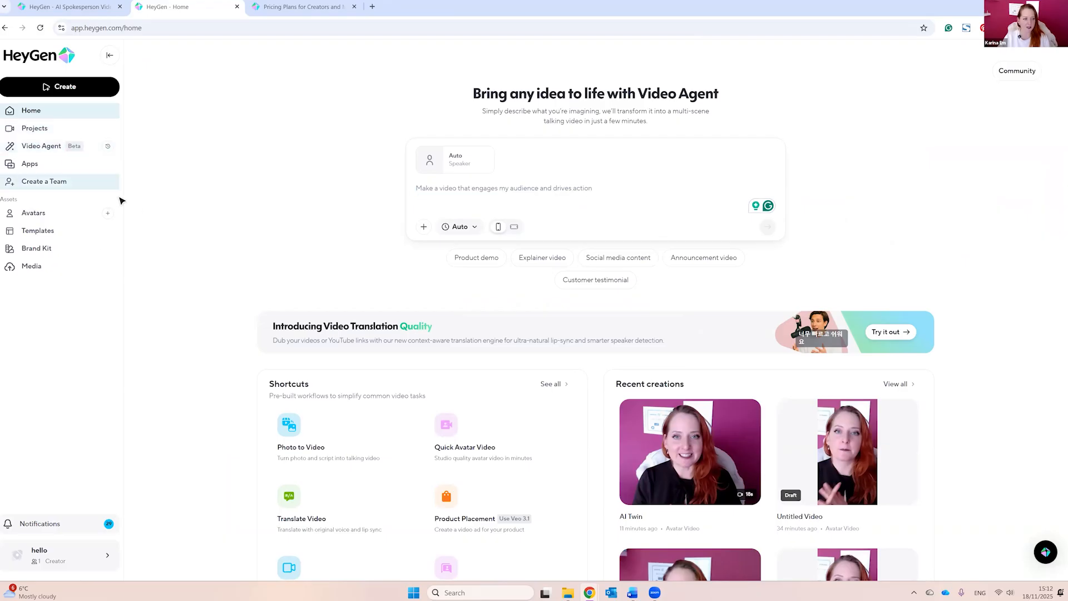
pyautogui.click(45, 214)
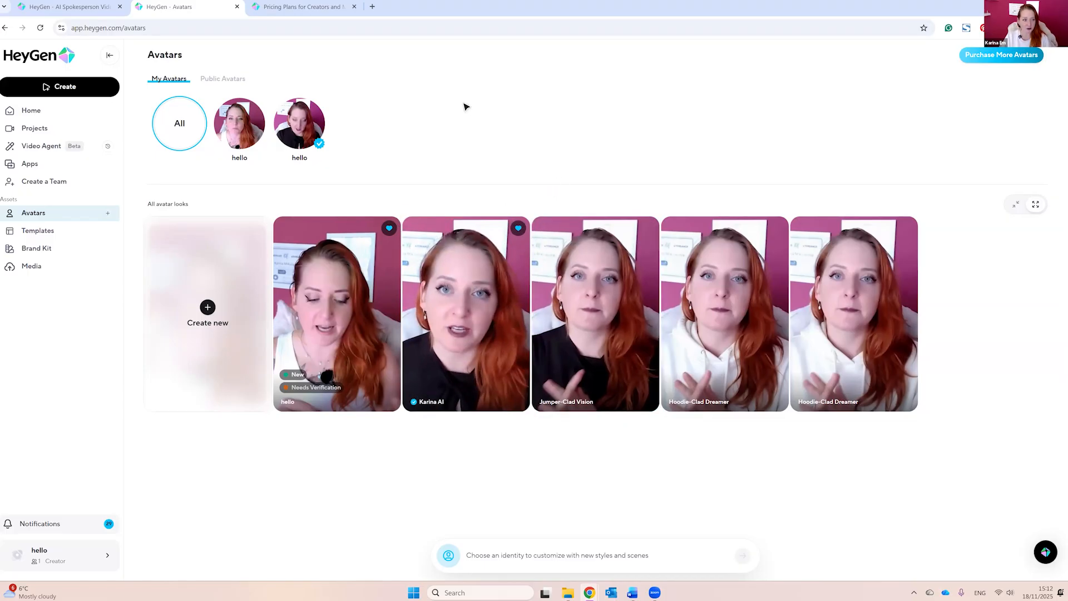
pyautogui.click(215, 294)
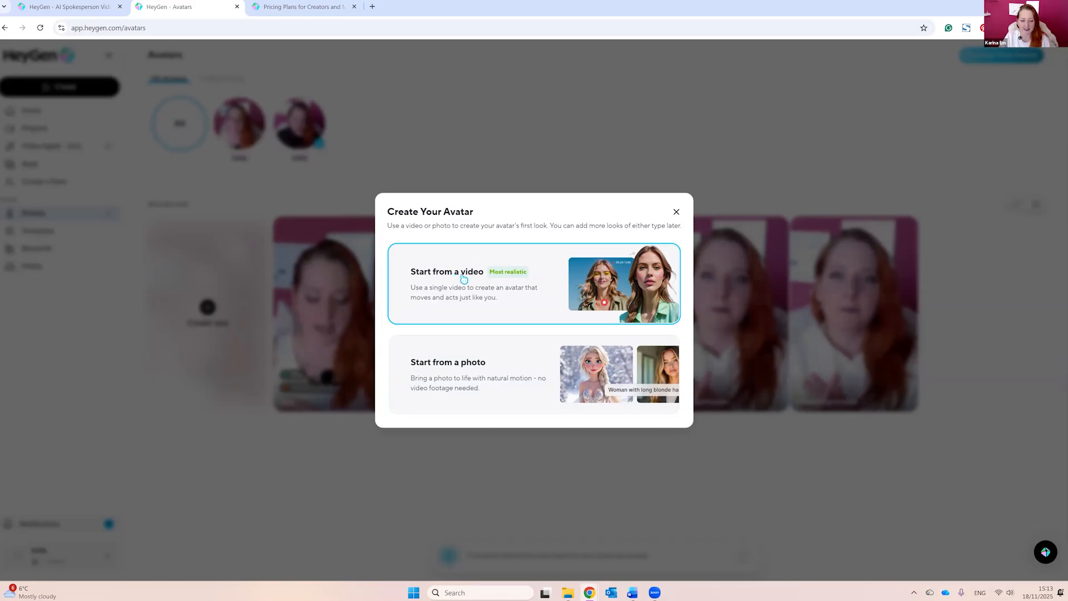
pyautogui.click(457, 282)
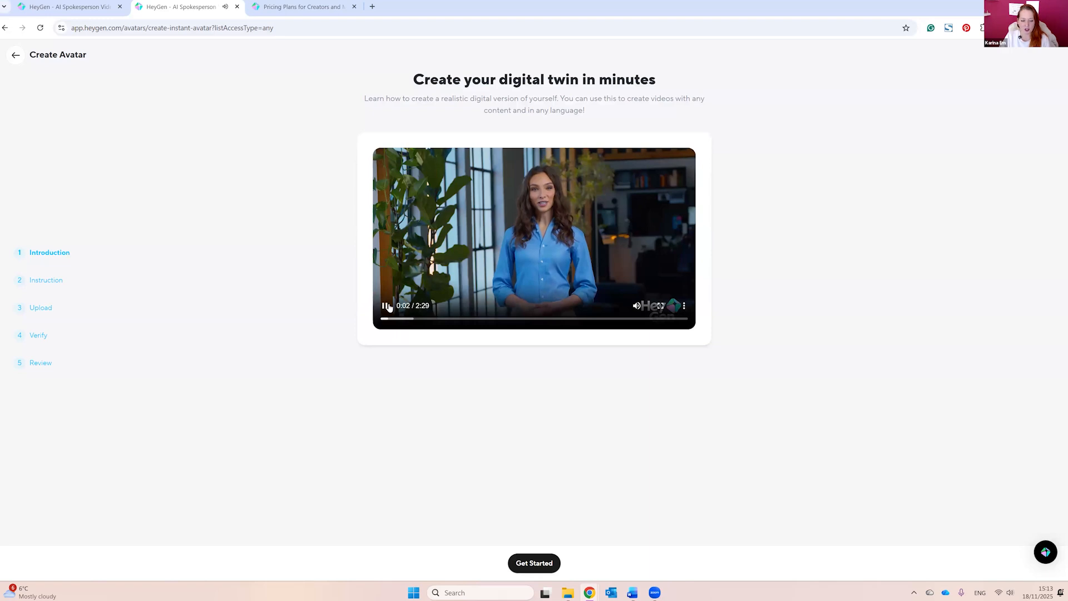
pyautogui.click(533, 564)
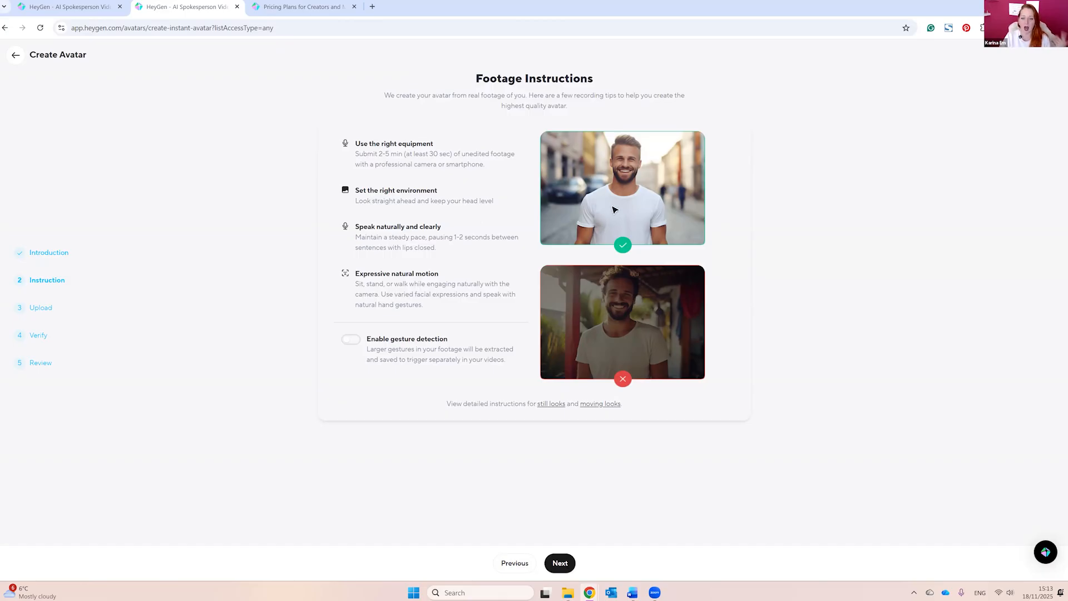
pyautogui.moveTo(611, 213)
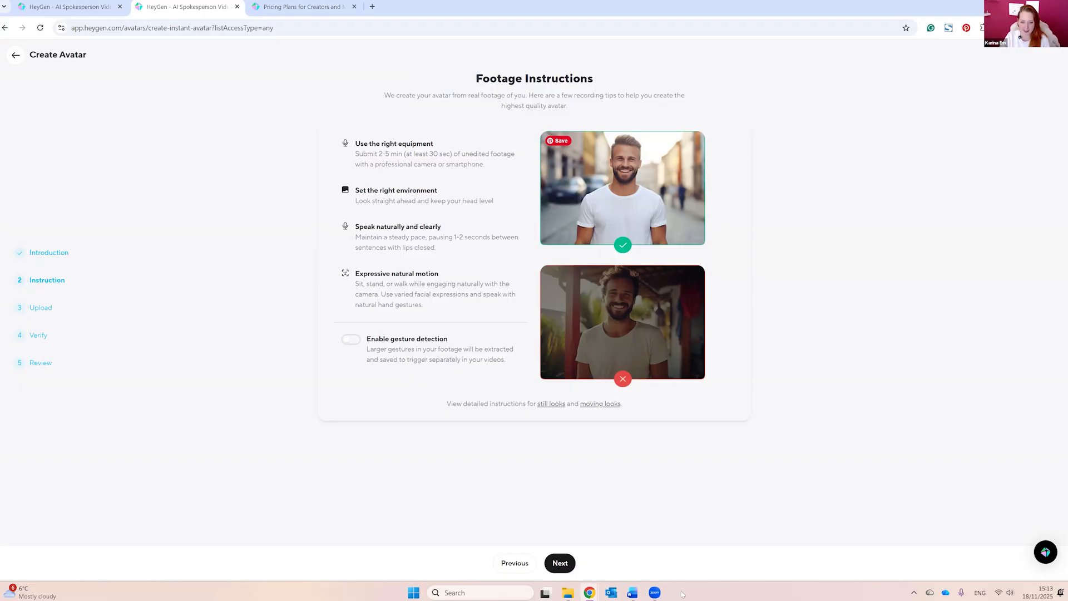
pyautogui.click(560, 563)
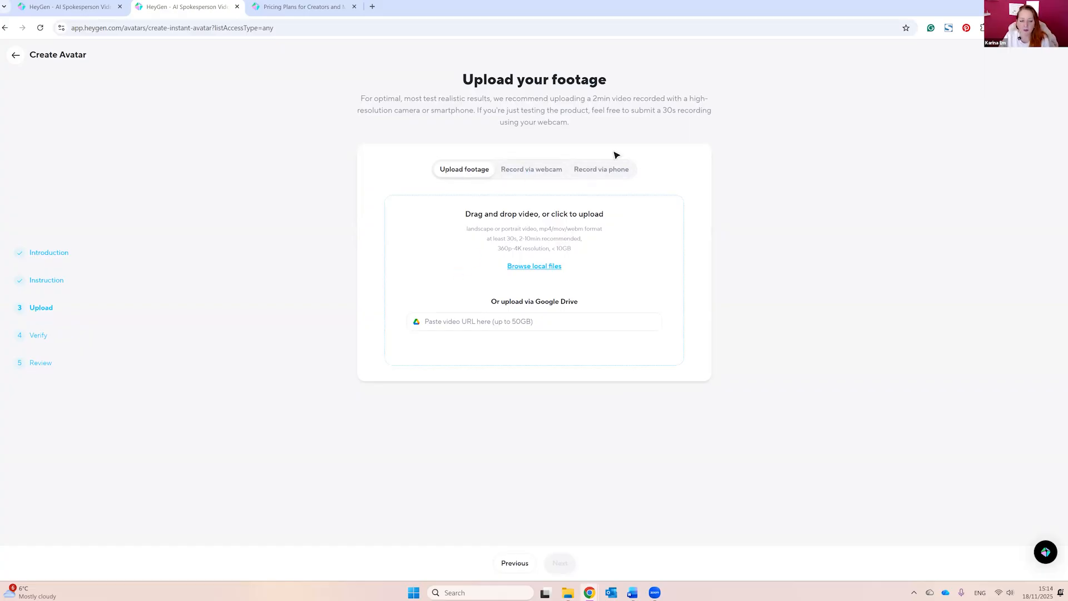
# Step: Upload the recorded video from the local files as avatar footage and continue to identity verification
pyautogui.click(544, 271)
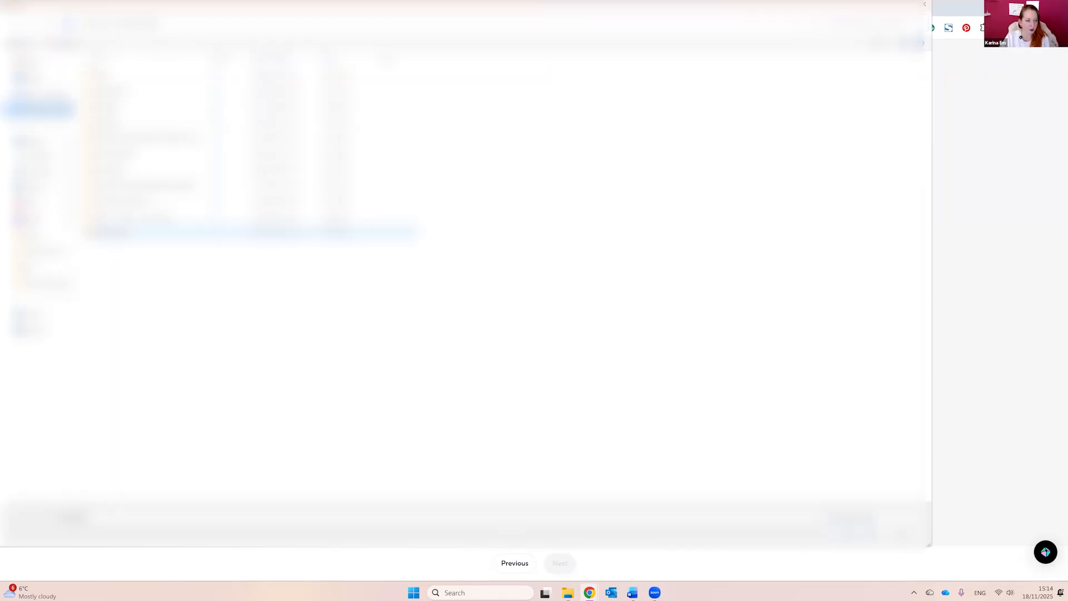
pyautogui.doubleClick(156, 185)
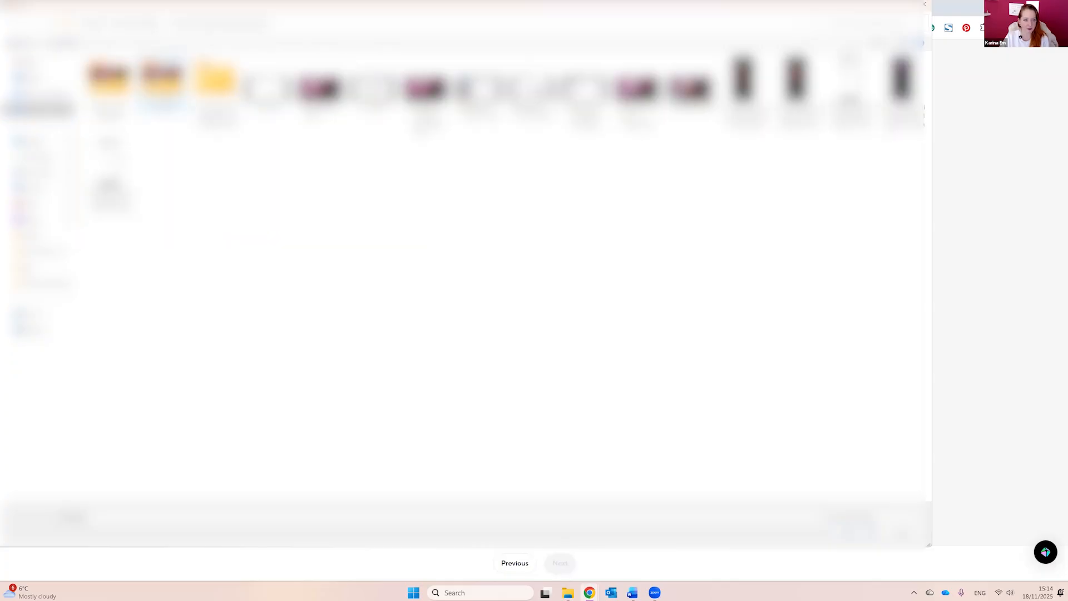
pyautogui.doubleClick(162, 92)
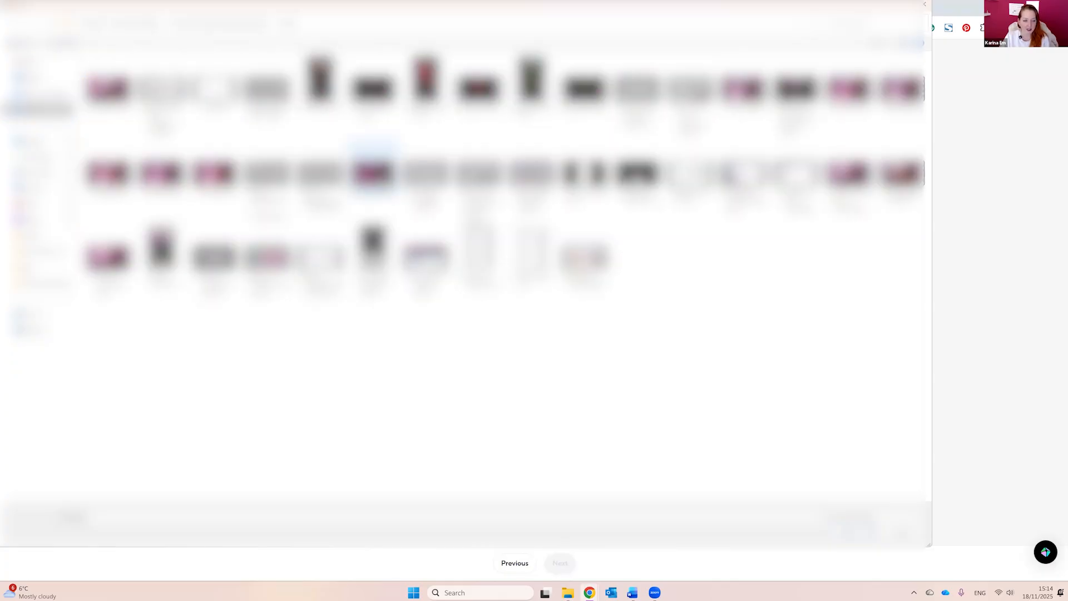
pyautogui.click(375, 176)
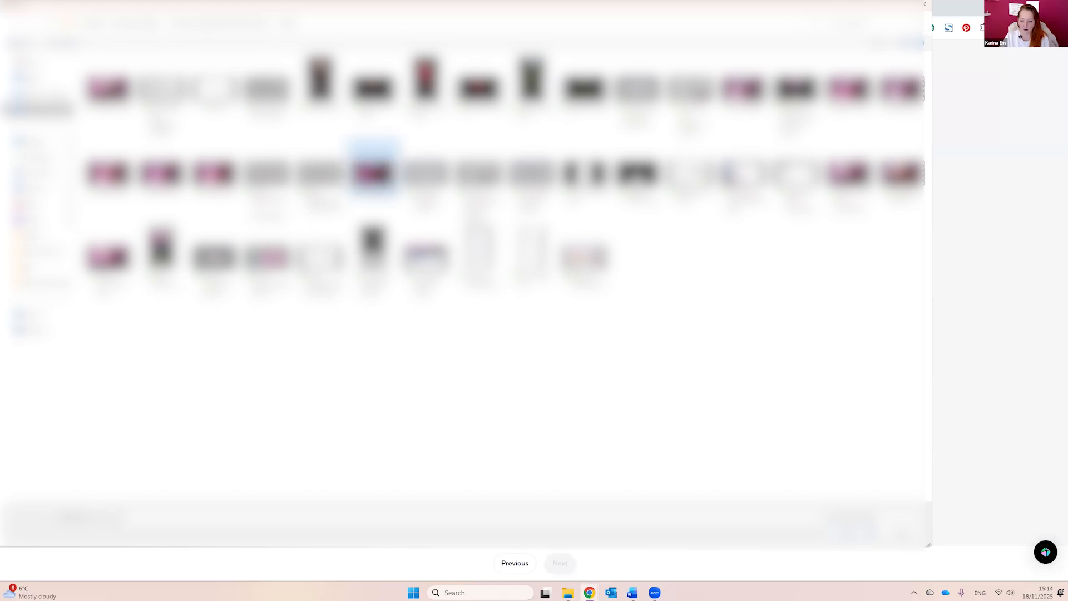
pyautogui.click(851, 534)
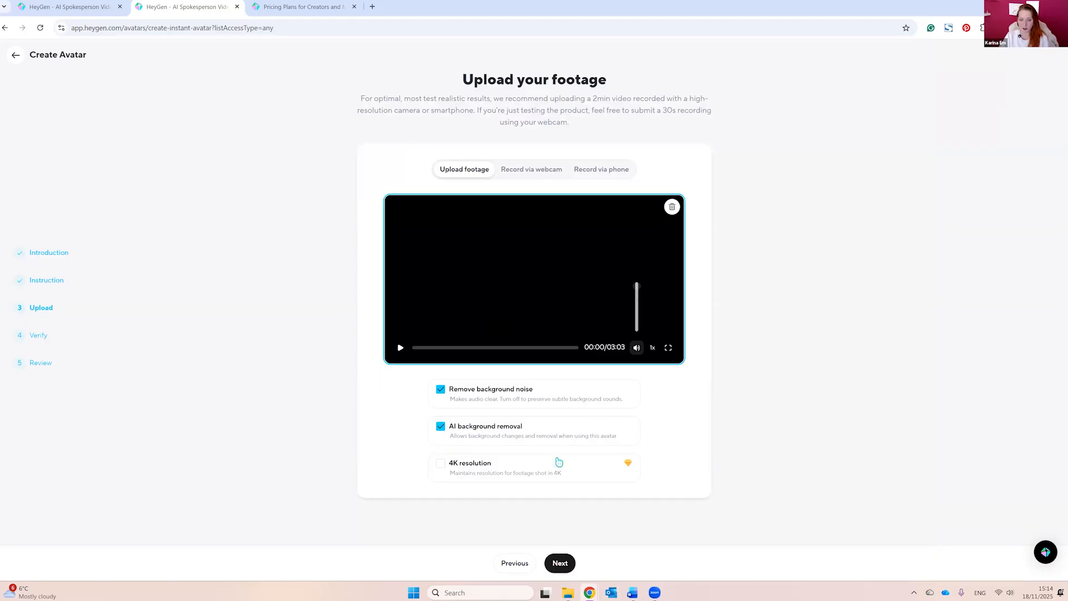
pyautogui.click(560, 563)
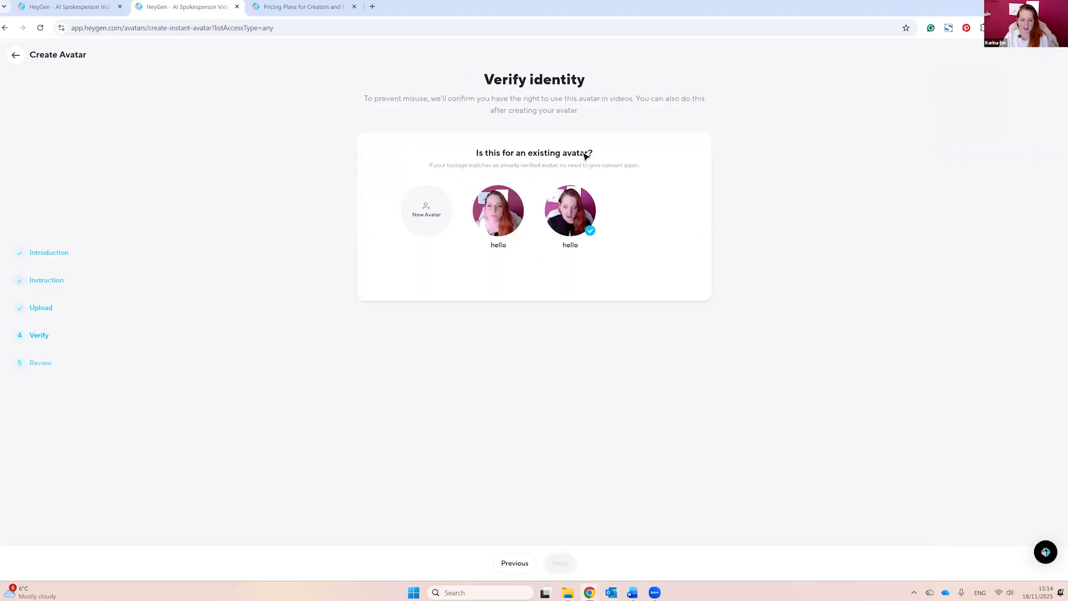
# Step: Assign the footage to a new avatar and submit it for creation
pyautogui.click(433, 208)
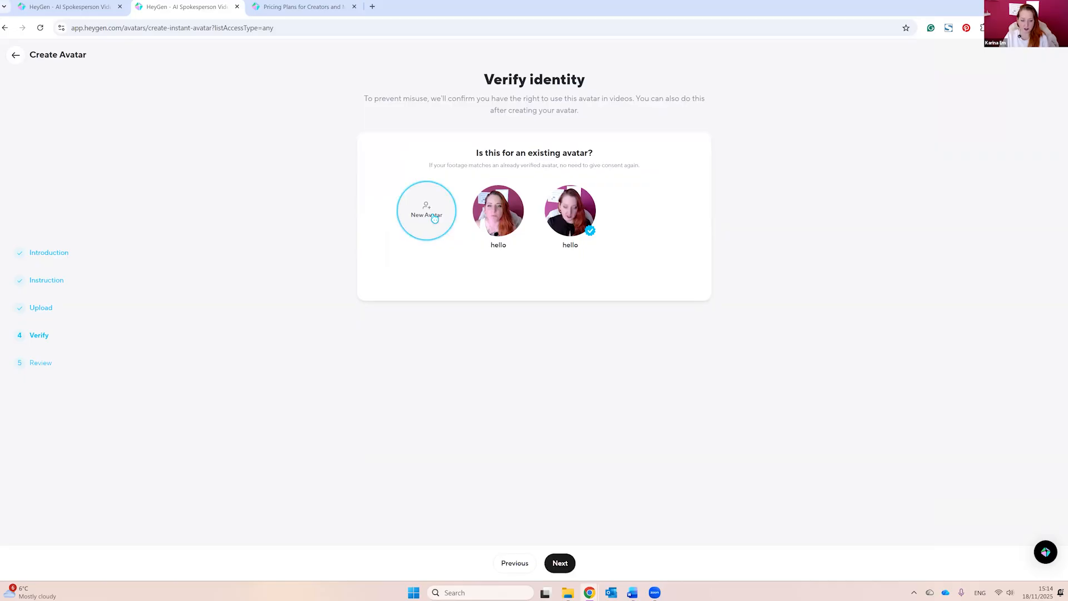
pyautogui.click(555, 568)
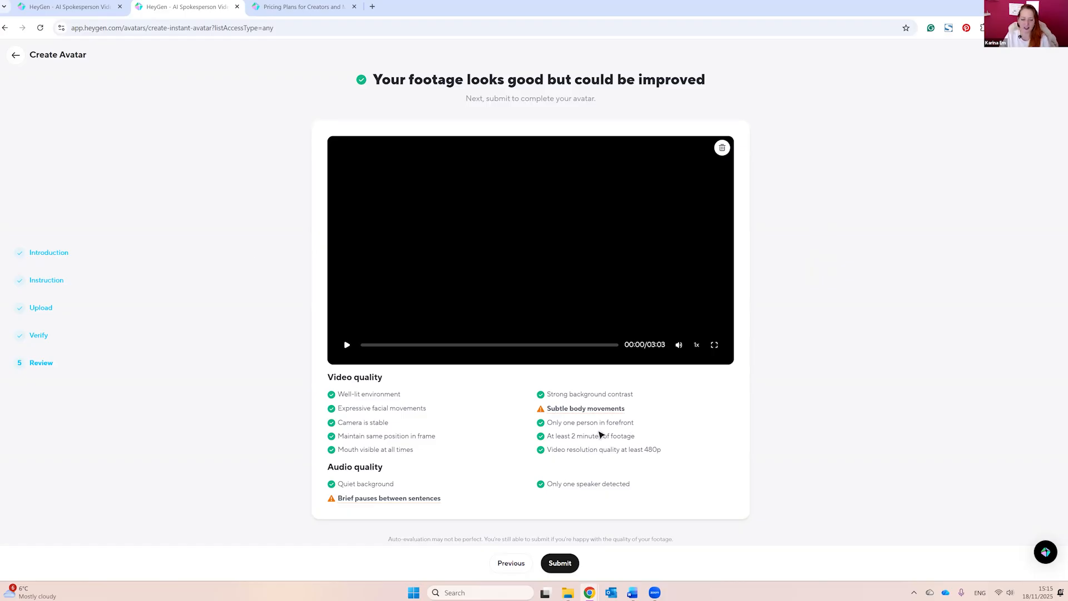
pyautogui.moveTo(599, 411)
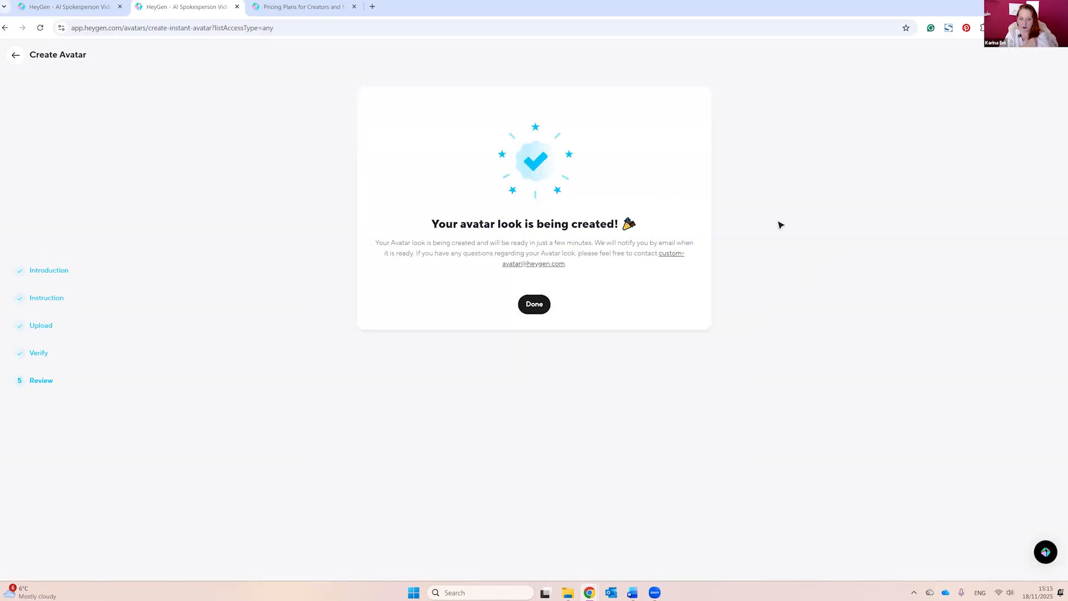
pyautogui.click(534, 305)
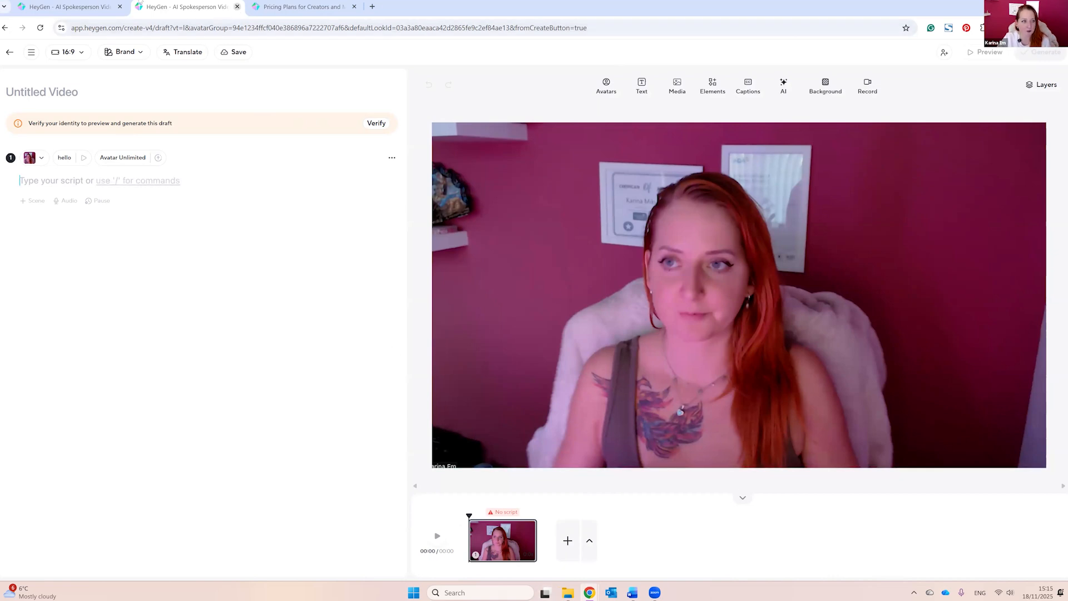
# Step: Close the untitled video draft and return to the avatar library
pyautogui.hotkey('ctrl', 'w')
pyautogui.click(64, 7)
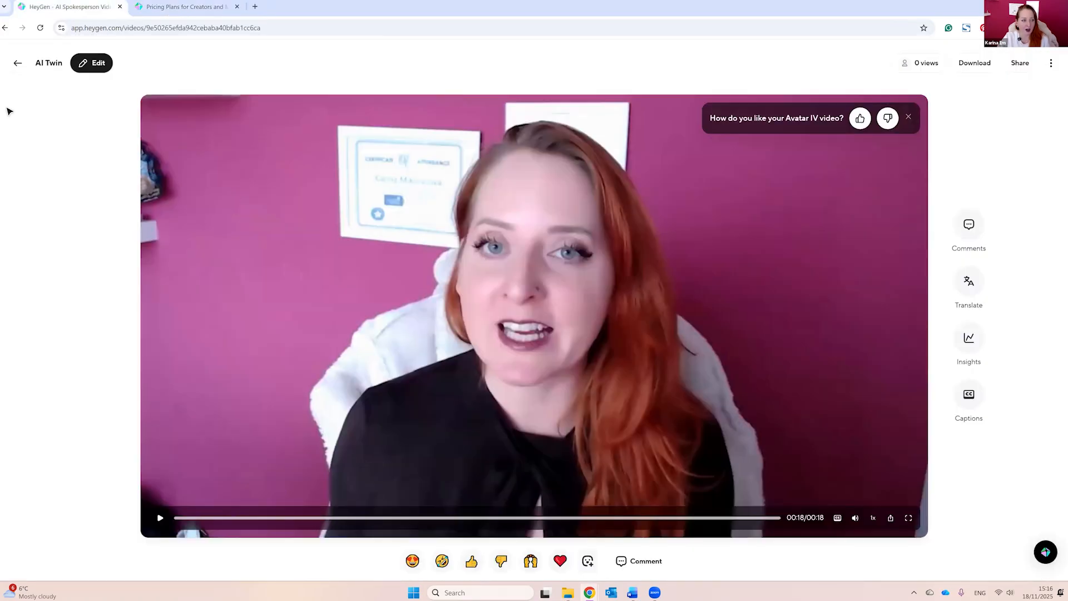
pyautogui.click(41, 217)
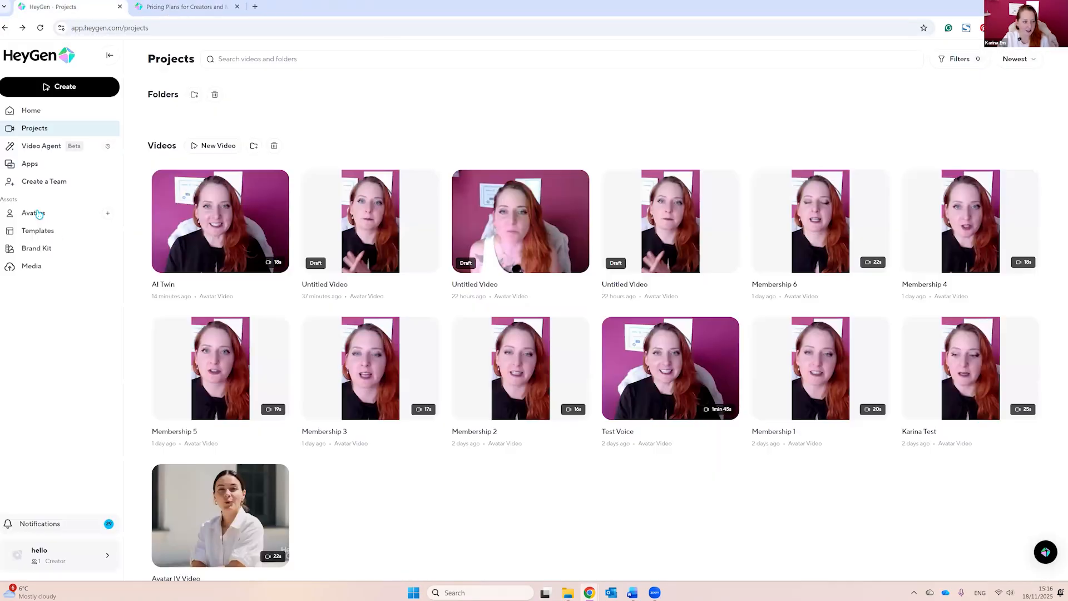
pyautogui.click(40, 214)
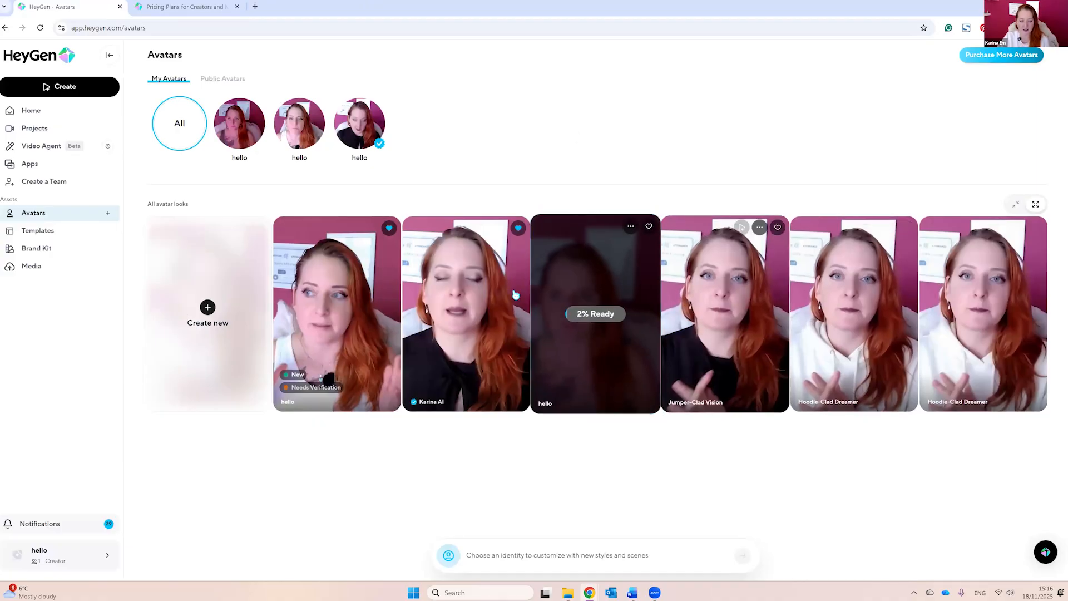
# Step: Create a new 16:9 video from the base look of the verified avatar
pyautogui.click(360, 116)
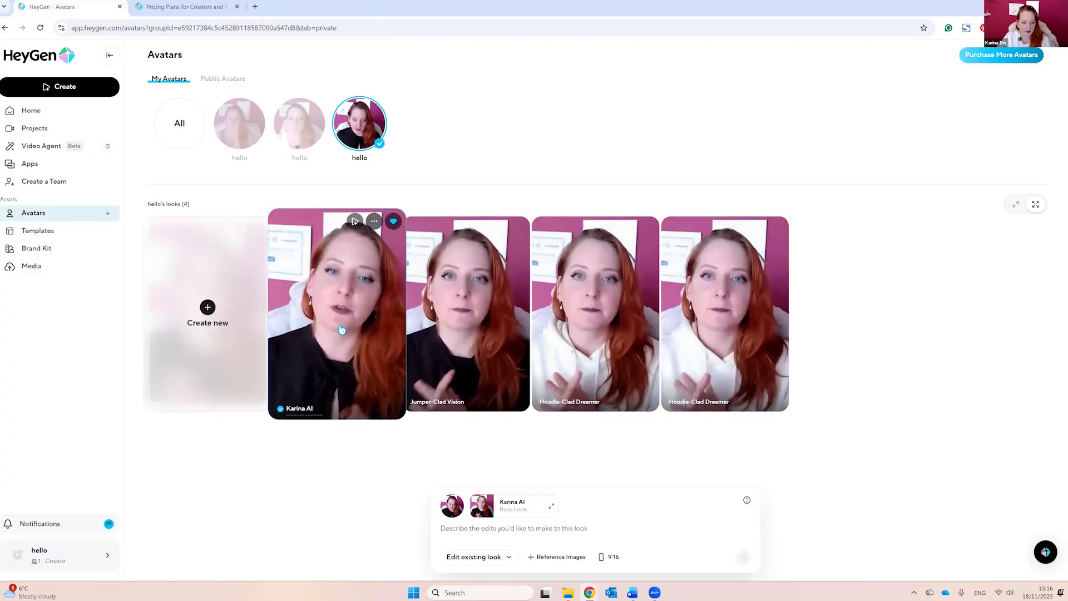
pyautogui.click(342, 329)
pyautogui.click(639, 416)
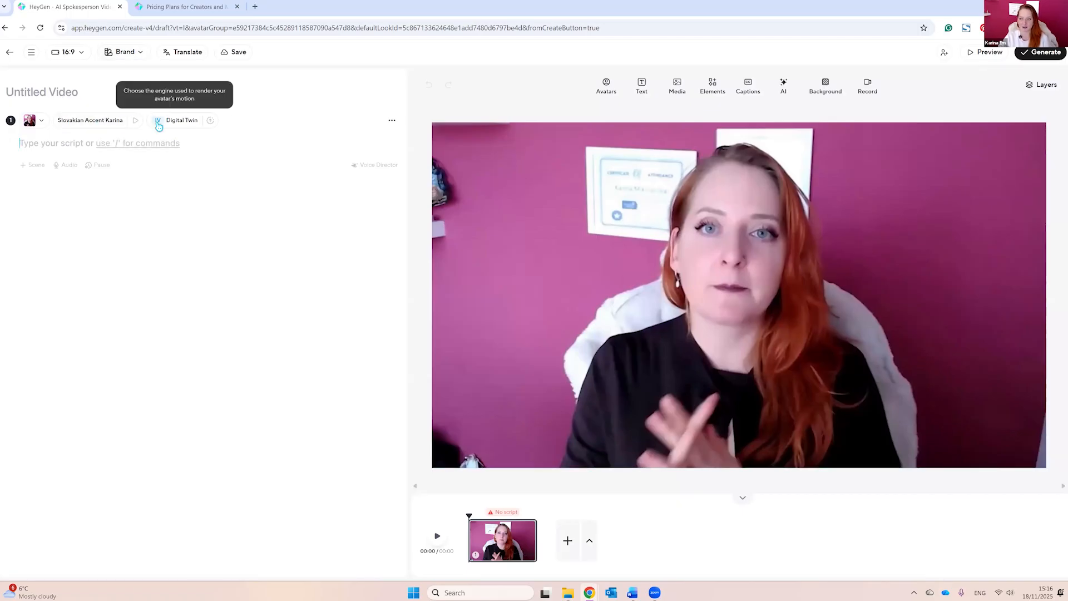
# Step: Title the new video "Test AI Video"
pyautogui.click(47, 89)
pyautogui.write('Test AI Video')
# Step: Inspect the scene's avatar look options and its voice settings, including speed, volume and accent
pyautogui.click(42, 122)
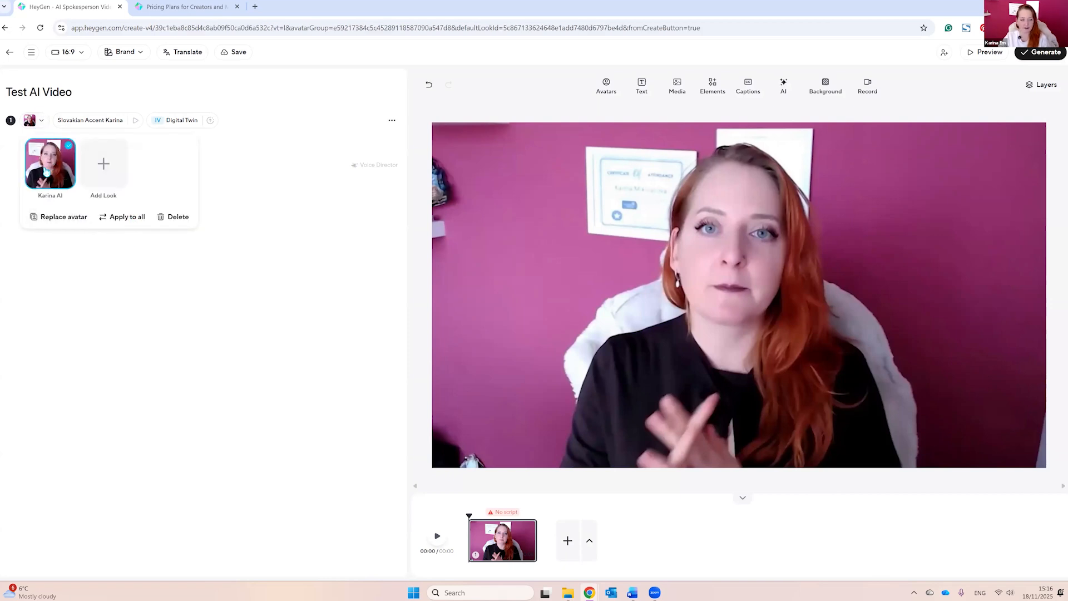
pyautogui.click(4, 156)
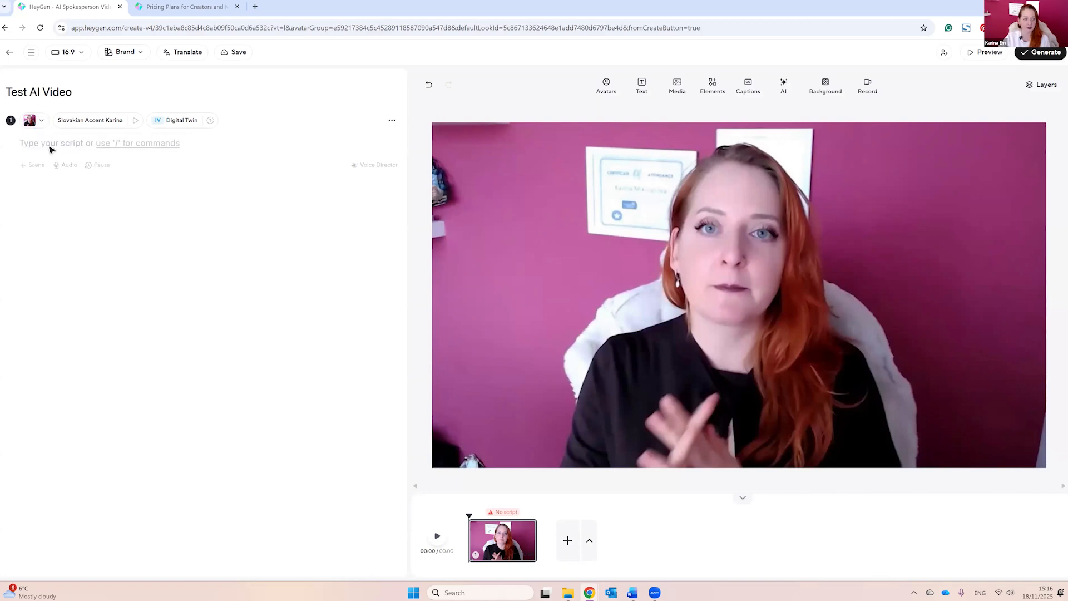
pyautogui.click(98, 125)
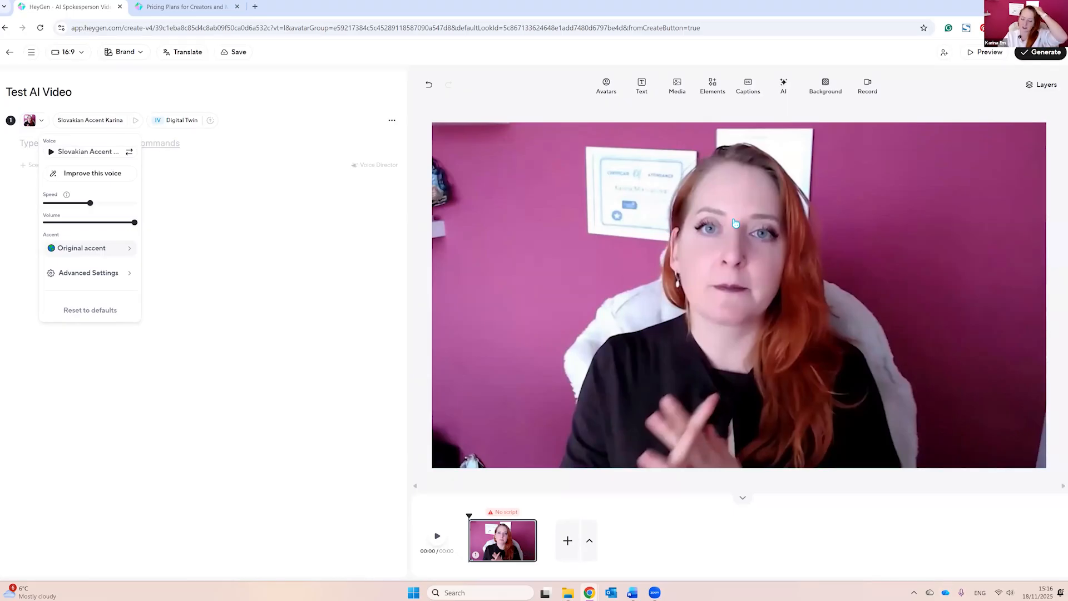
pyautogui.click(249, 168)
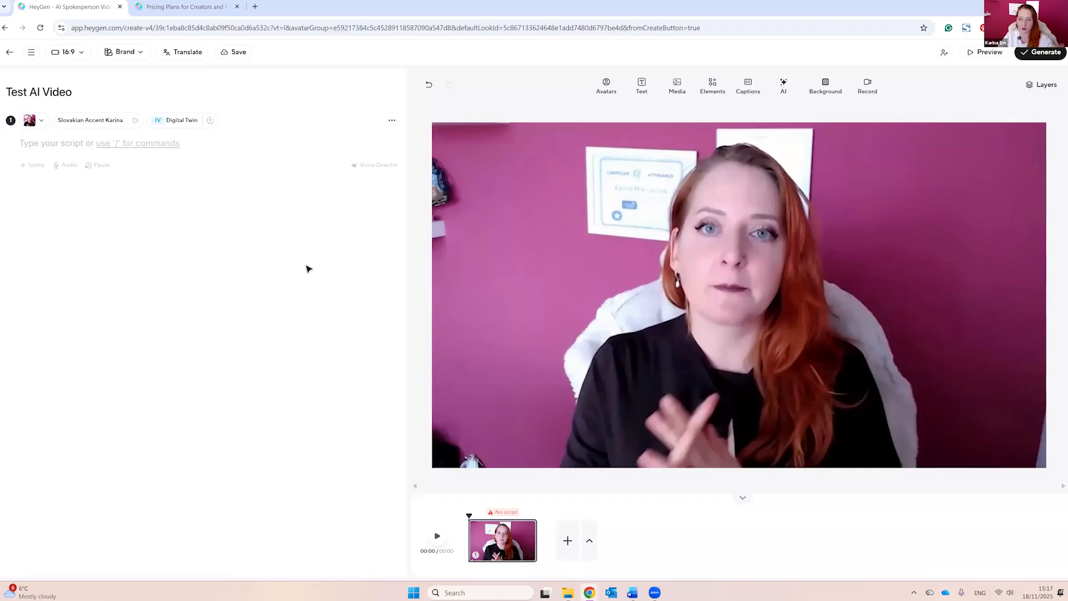
# Step: Use the previously uploaded audio AI_Twin_Original.m4a as the scene's speech and play the scene
pyautogui.click(66, 167)
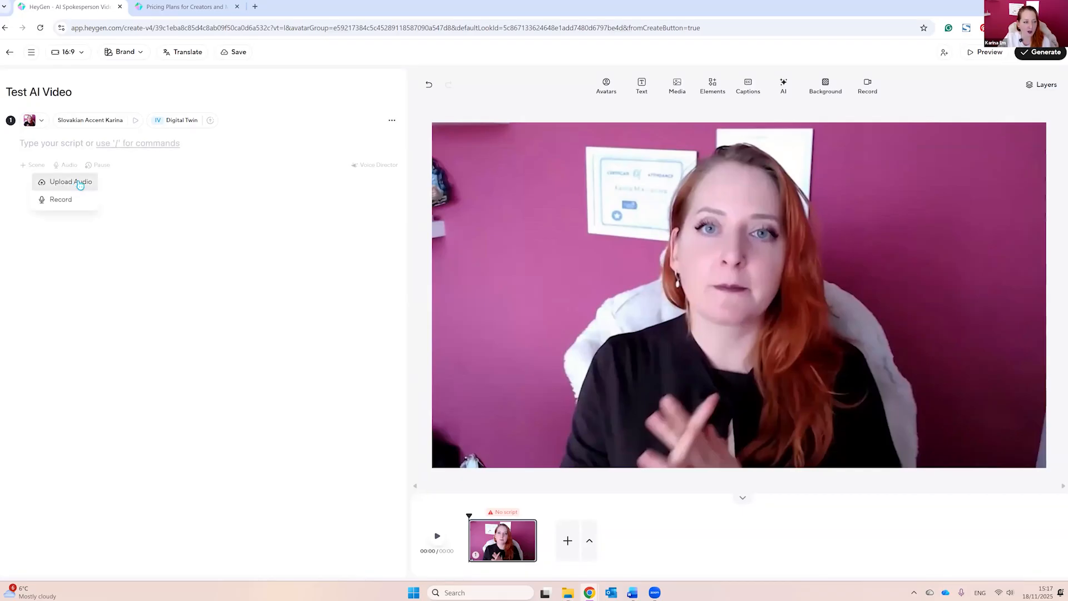
pyautogui.click(67, 184)
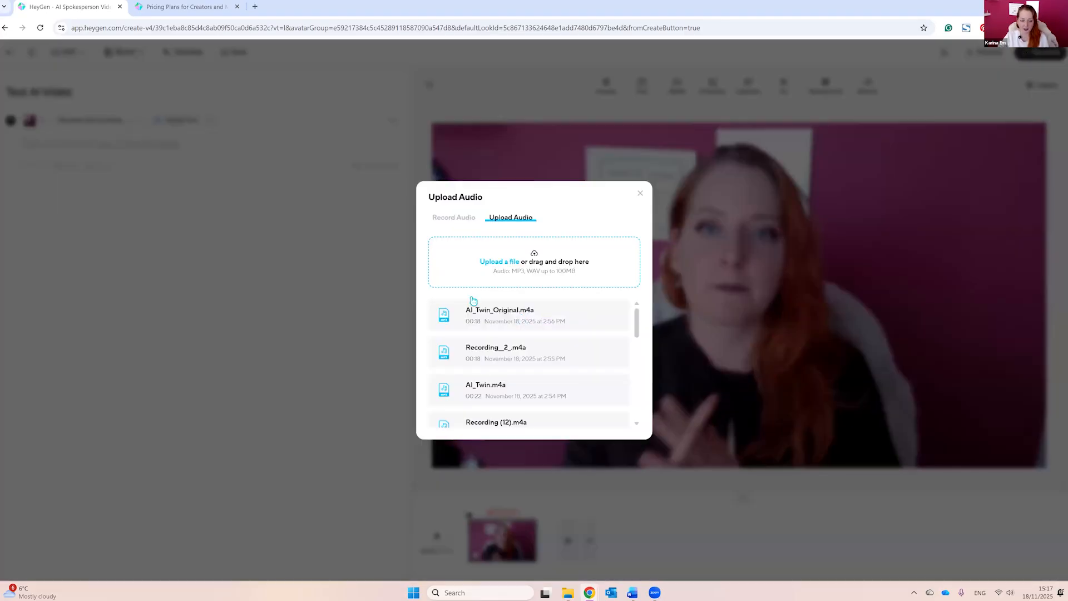
pyautogui.click(542, 312)
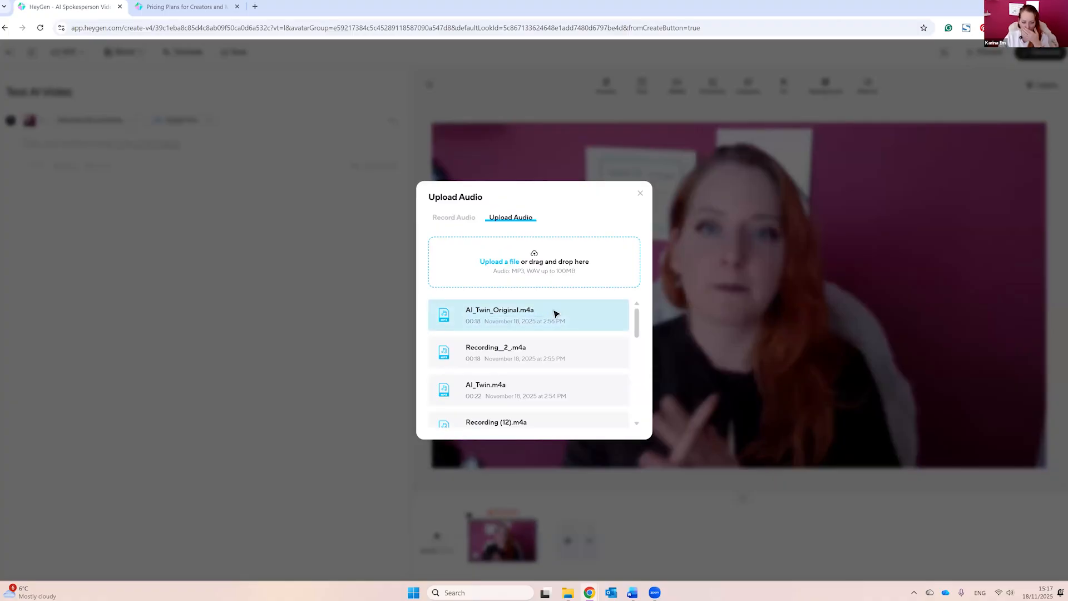
pyautogui.click(591, 354)
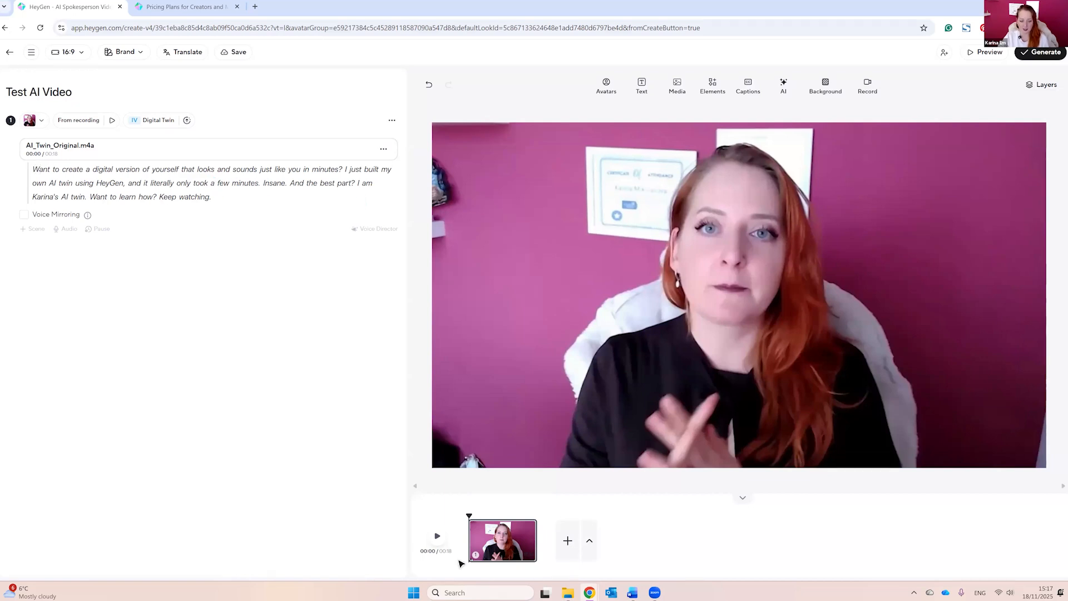
pyautogui.click(437, 537)
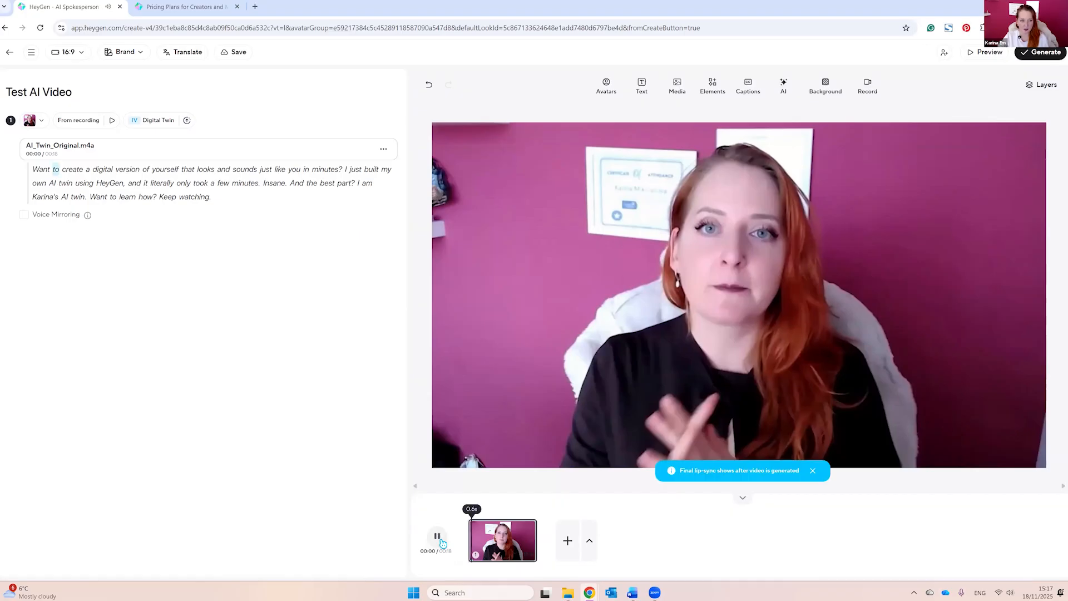
# Step: Switch the avatar's motion engine to Avatar Unlimited and preview the scene
pyautogui.click(162, 122)
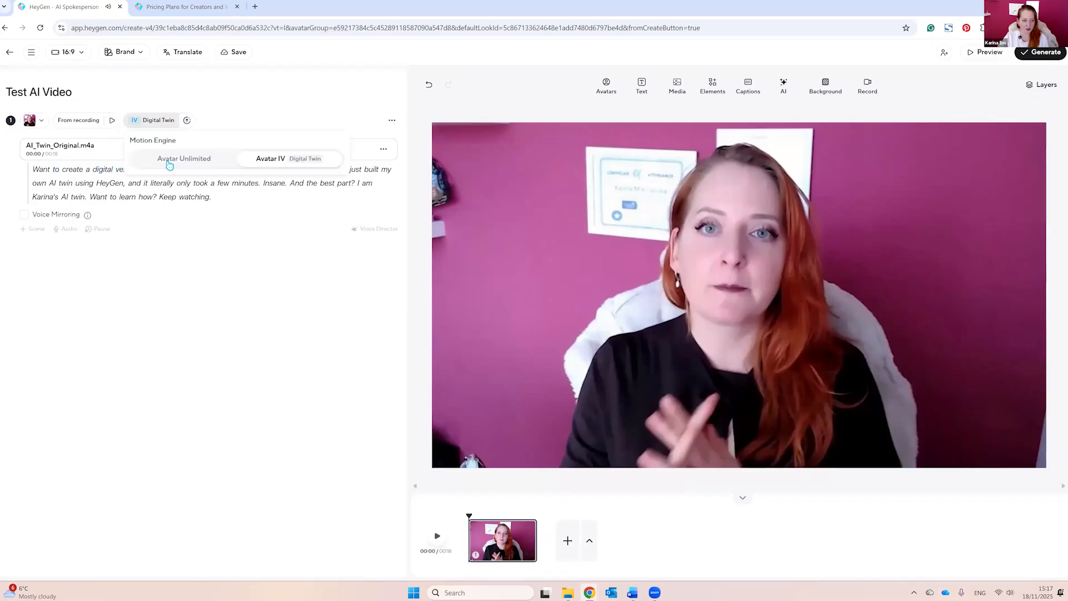
pyautogui.click(201, 166)
pyautogui.click(438, 537)
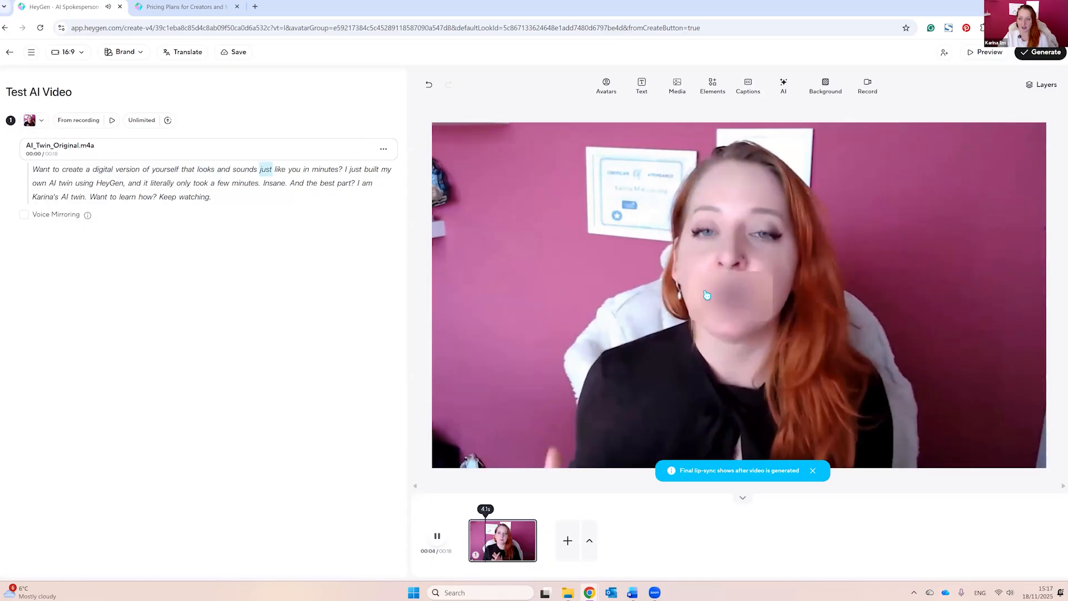
# Step: Stop the scene preview and submit Test AI Video for generation at 1080p, 25 fps, in MP4 format
pyautogui.click(437, 536)
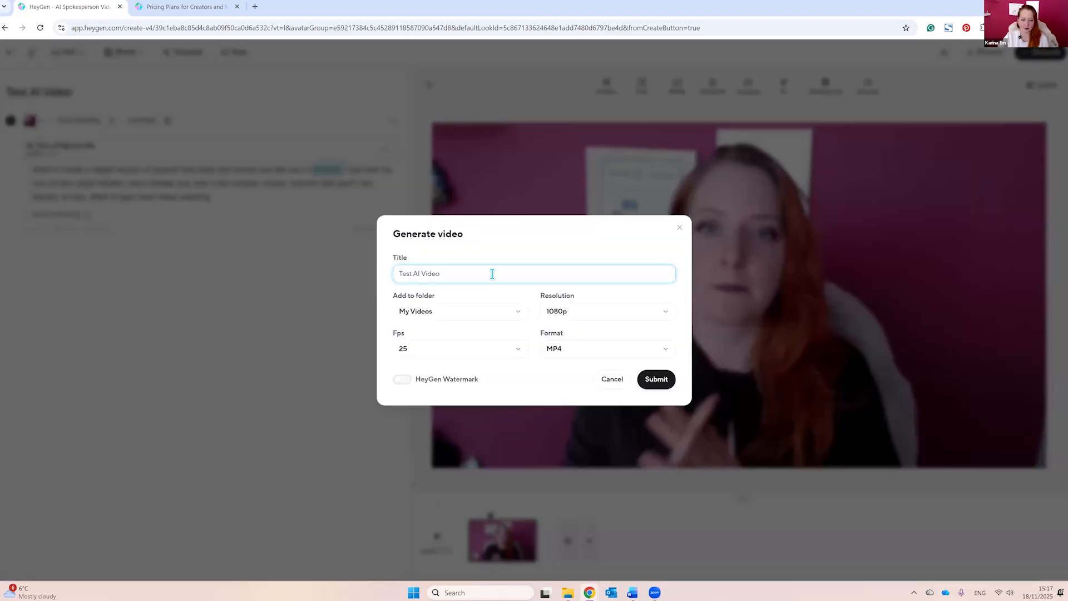
pyautogui.click(660, 383)
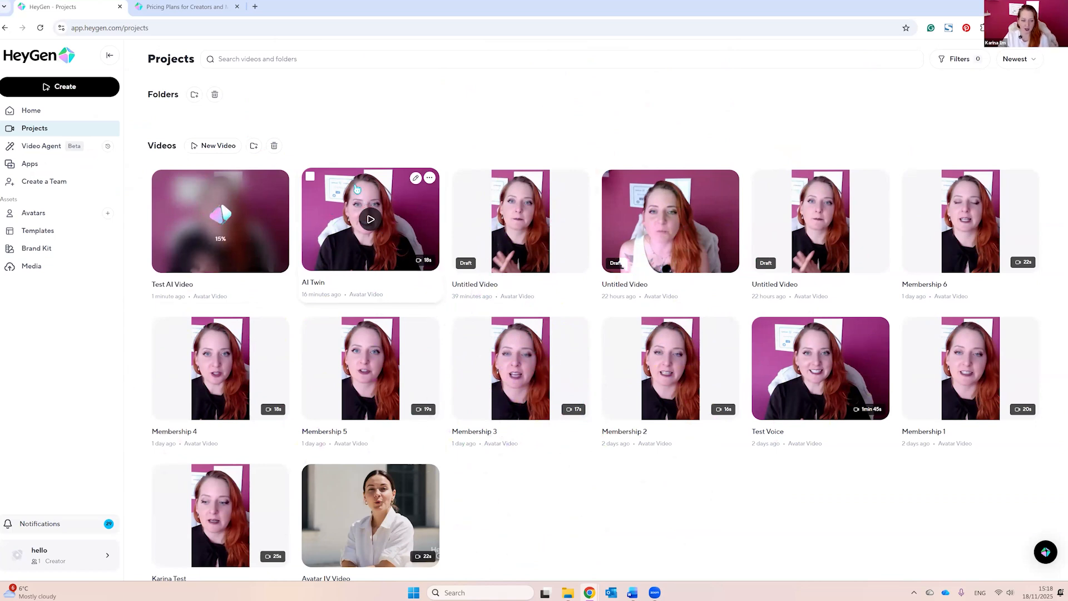
# Step: Play part of the finished AI Twin video from the projects, then return to the project list
pyautogui.click(346, 239)
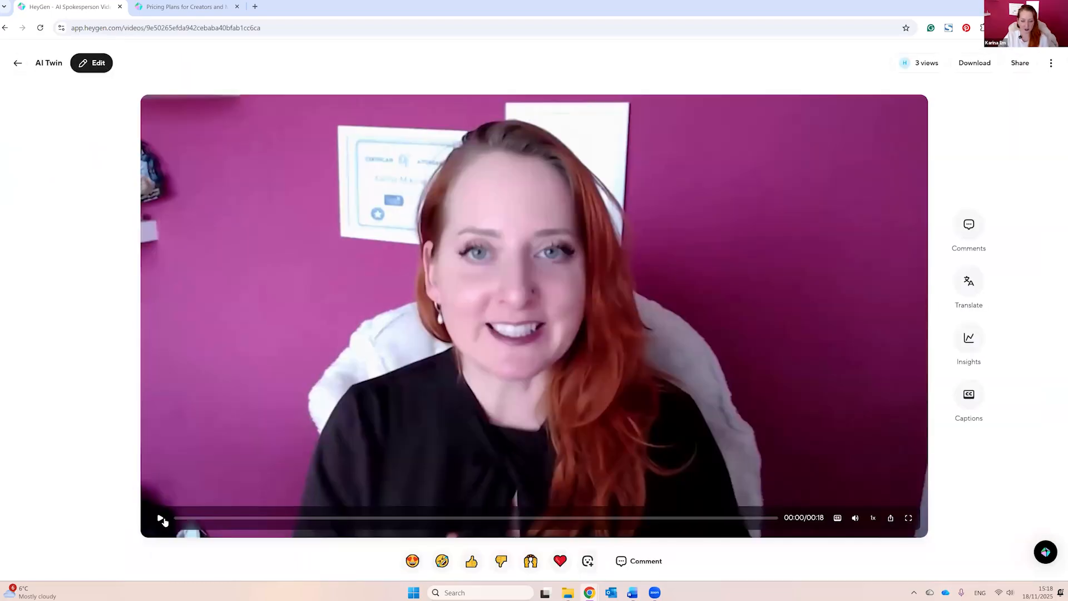
pyautogui.click(162, 518)
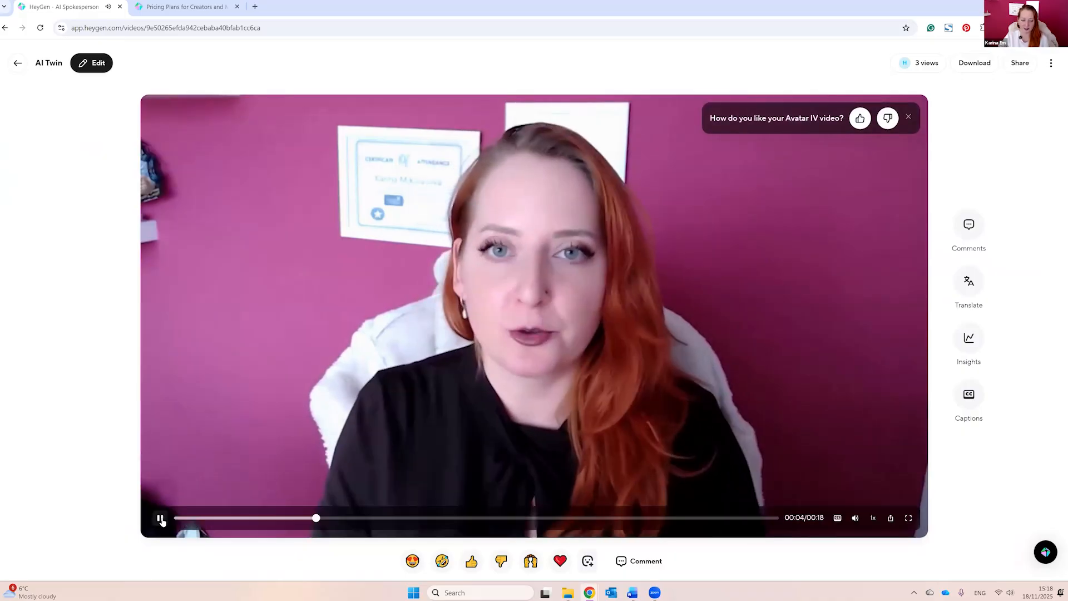
pyautogui.click(161, 518)
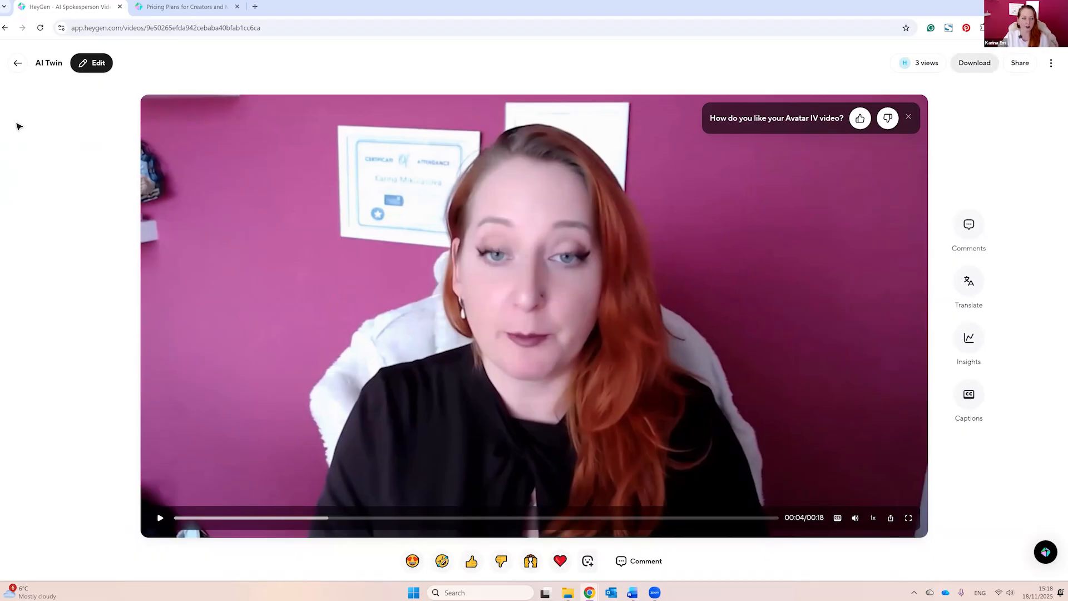
pyautogui.click(18, 64)
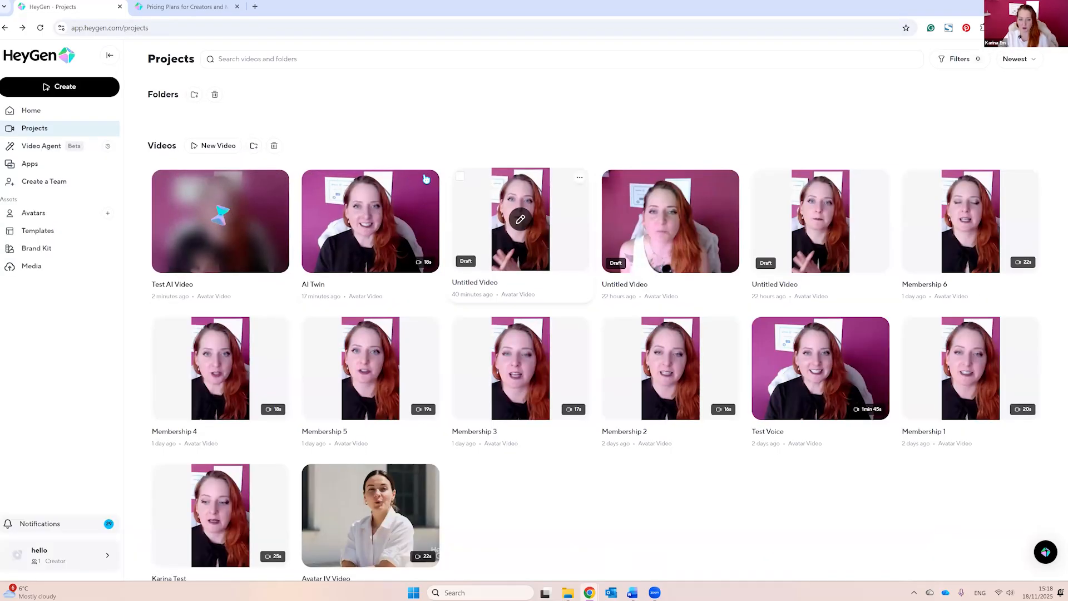
pyautogui.moveTo(518, 225)
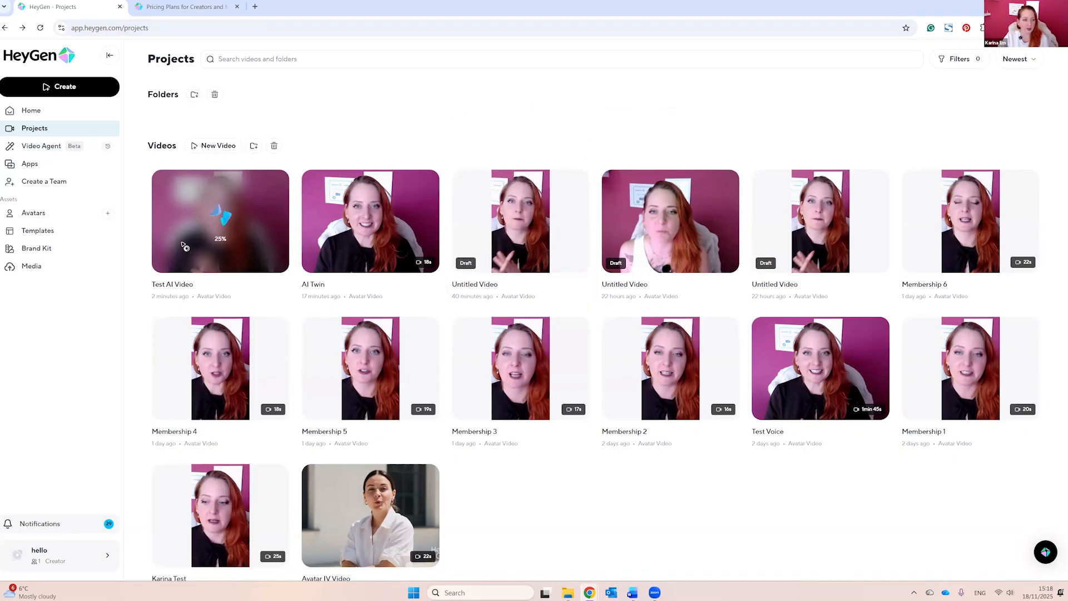
# Step: Start a new avatar video and keep its orientation at 9:16 Portrait
pyautogui.click(65, 88)
pyautogui.click(186, 146)
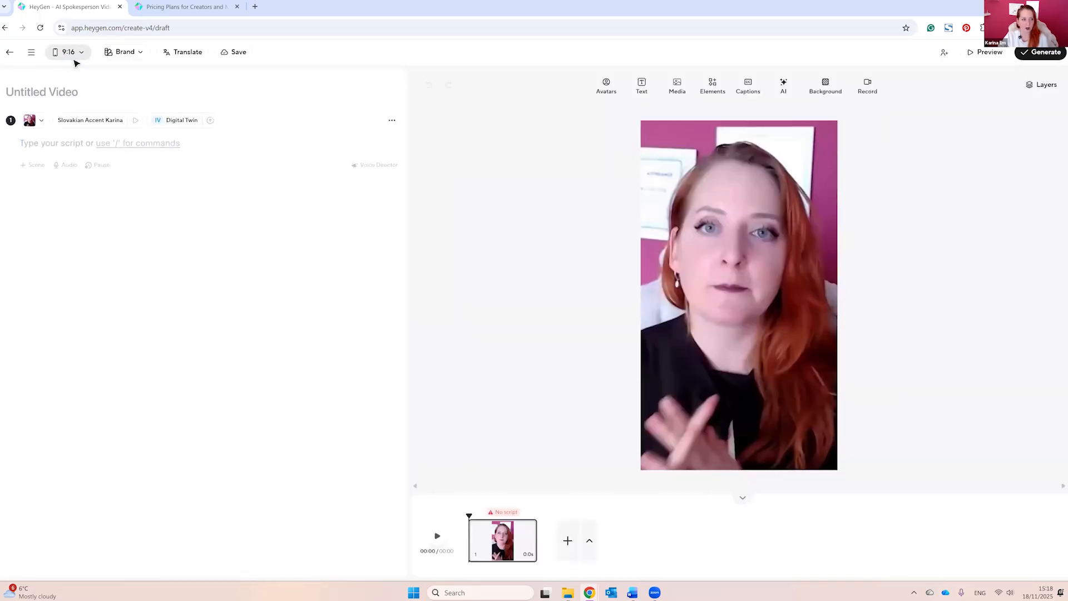
pyautogui.click(73, 61)
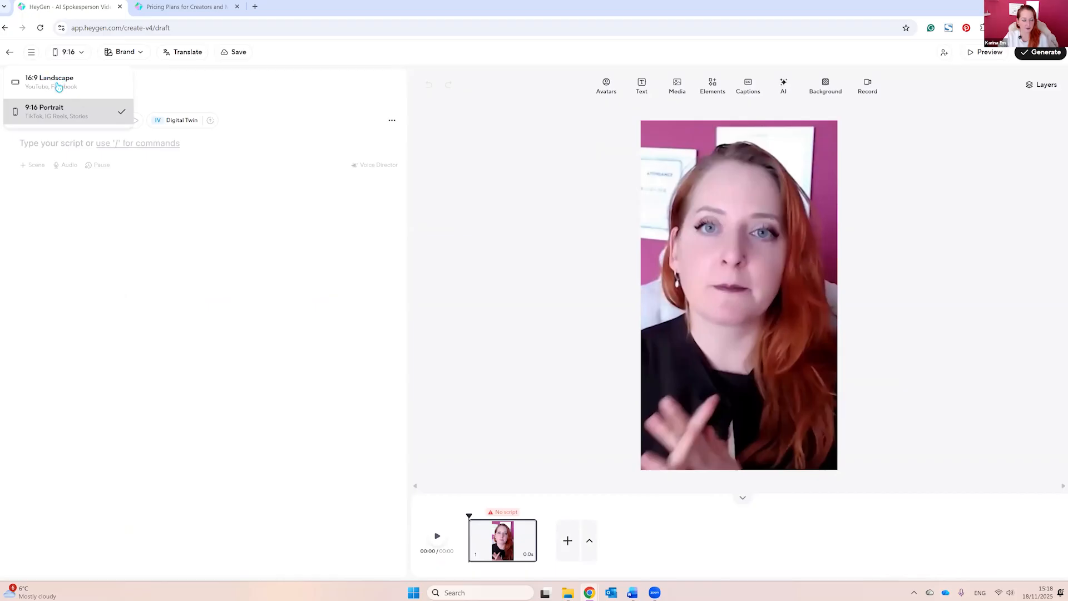
pyautogui.click(63, 111)
pyautogui.click(69, 53)
# Step: Review the brand kit's logos and colors and the available caption styles for the portrait video
pyautogui.click(123, 52)
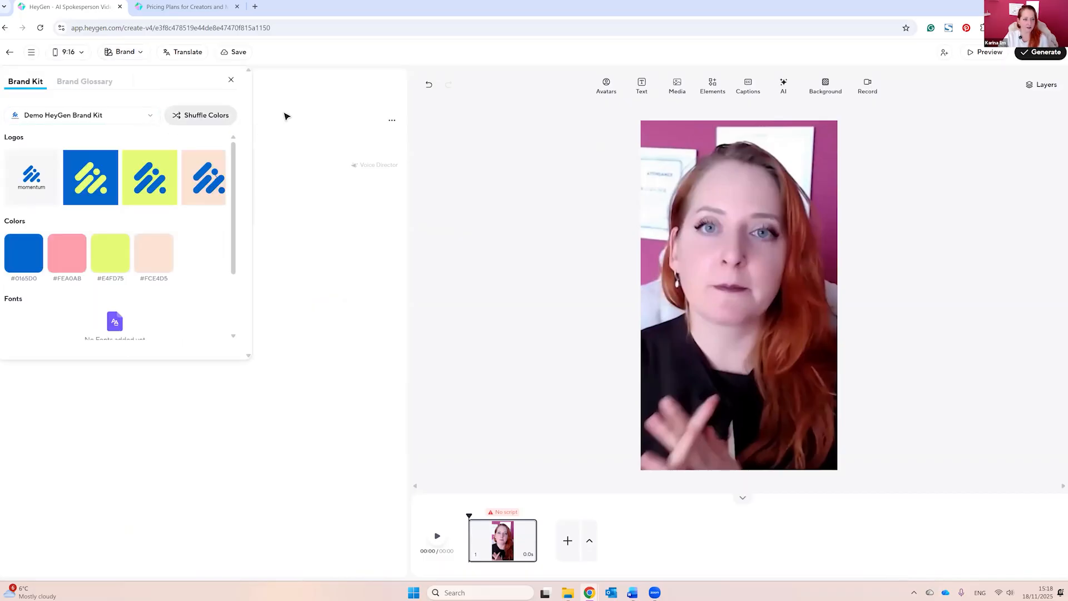
pyautogui.click(377, 102)
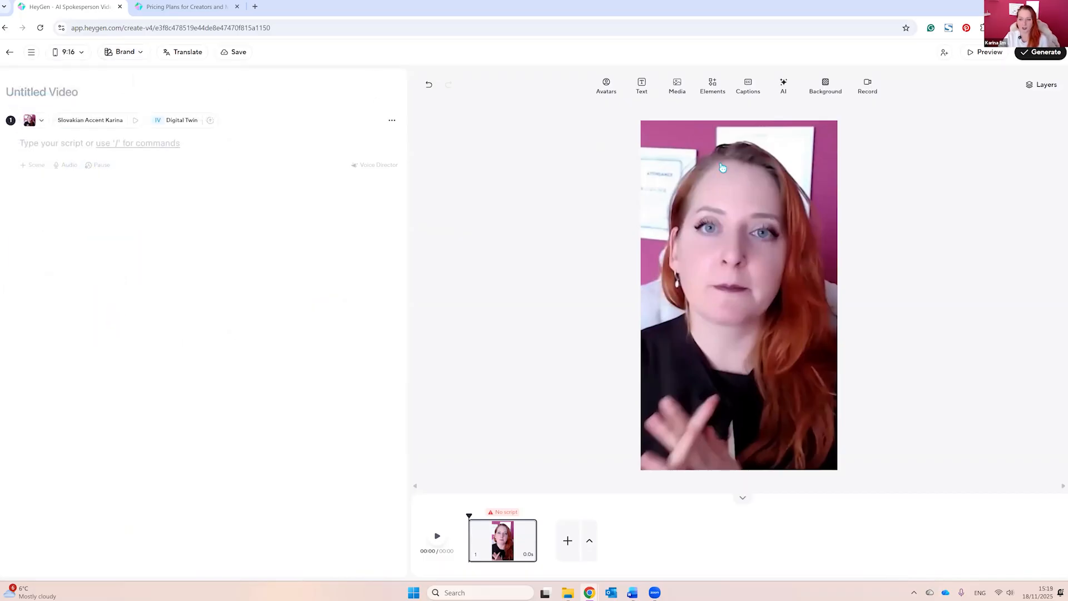
pyautogui.click(747, 93)
pyautogui.scroll(-10, 734, 238)
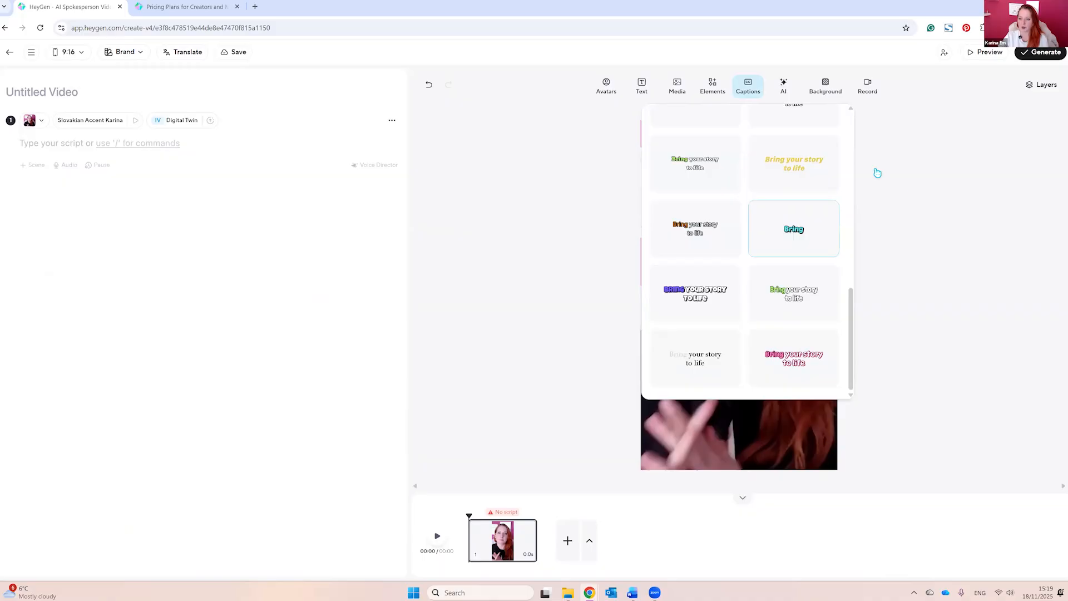
pyautogui.click(696, 165)
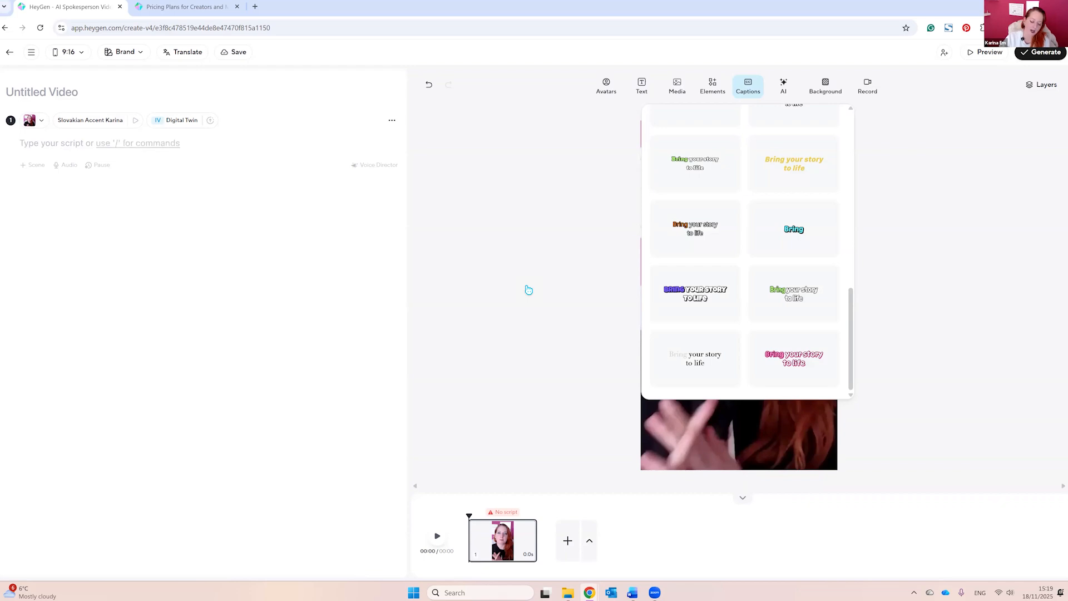
pyautogui.click(918, 312)
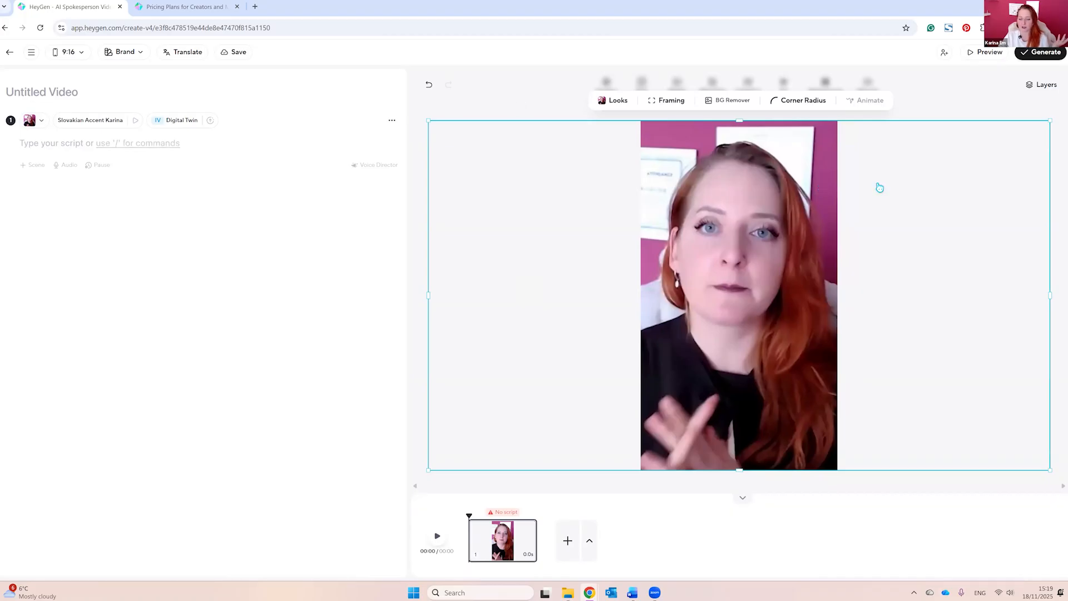
pyautogui.click(500, 103)
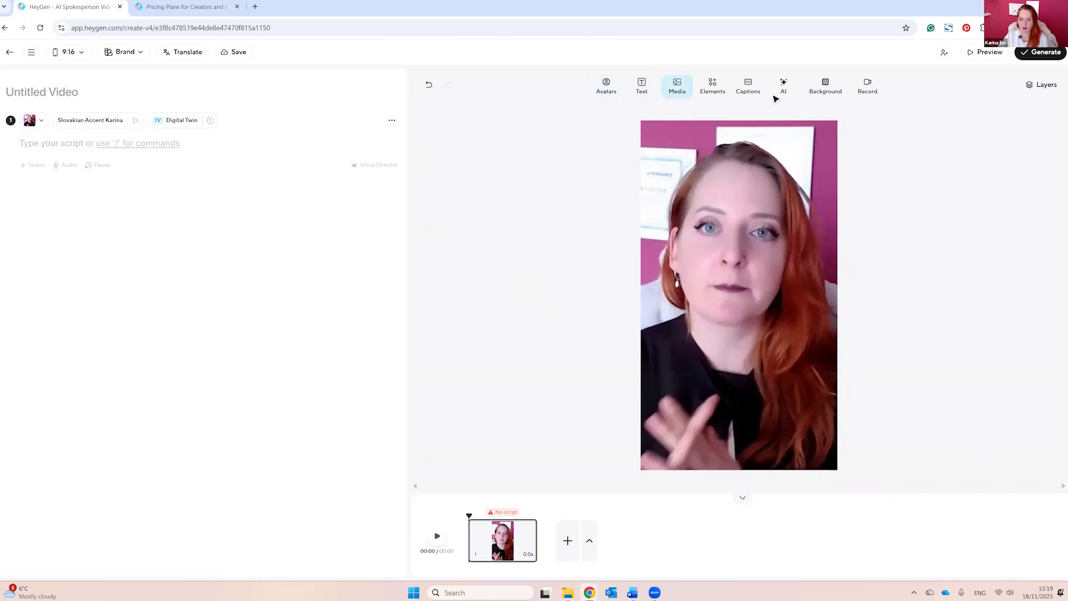
# Step: Review the available avatars and check the looks of the second personal avatar
pyautogui.click(608, 86)
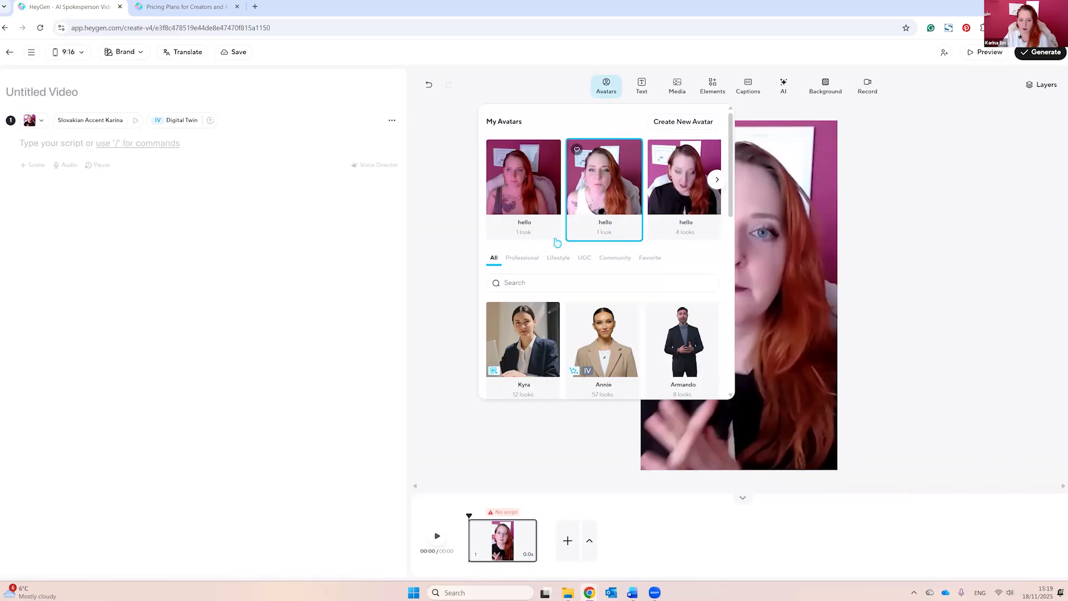
pyautogui.click(608, 188)
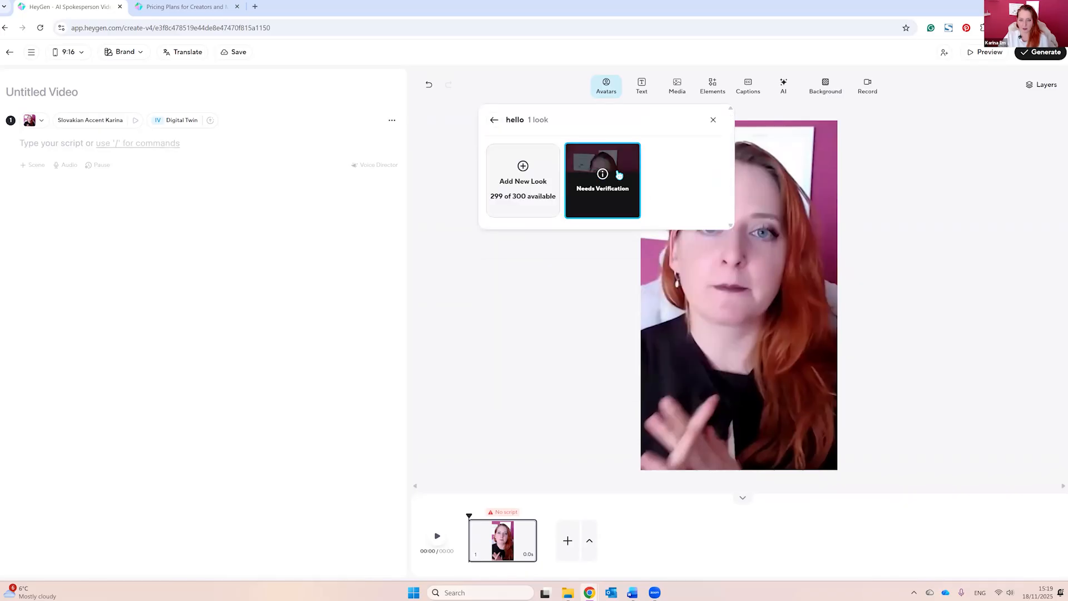
pyautogui.click(494, 120)
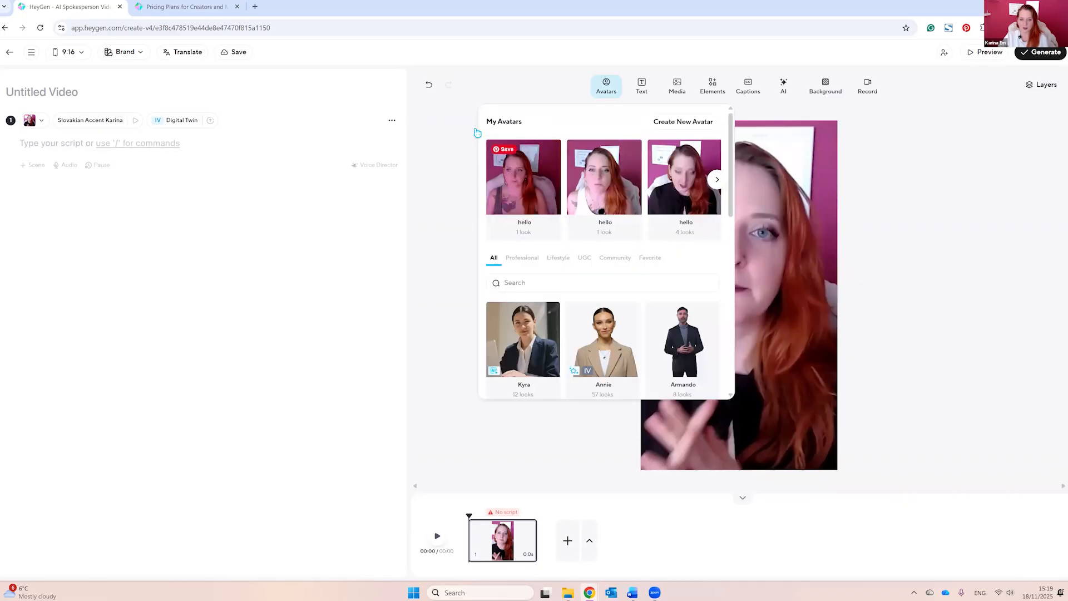
pyautogui.click(570, 121)
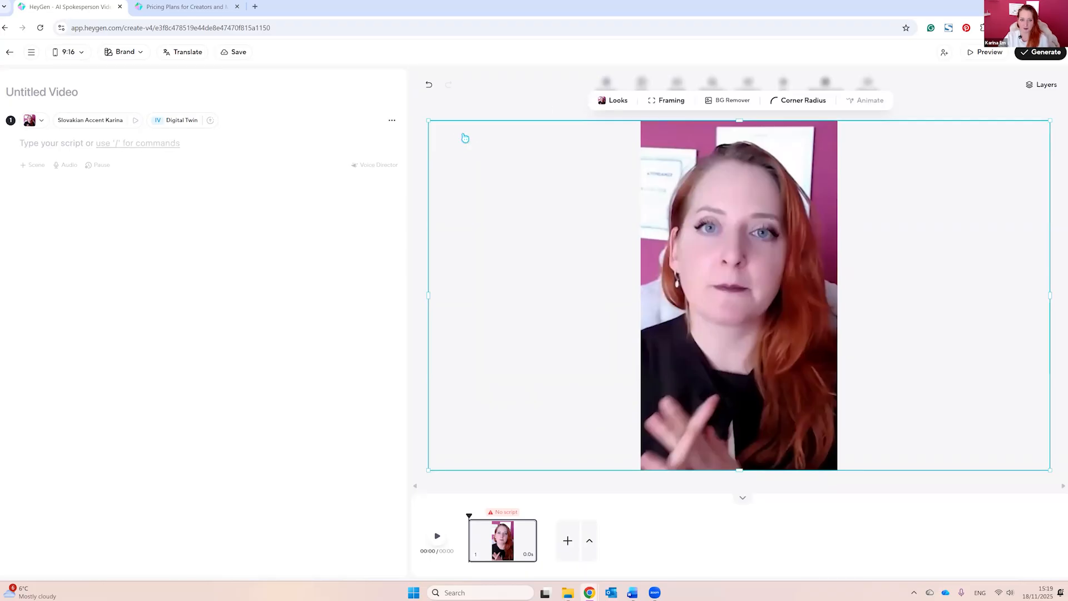
# Step: Apply Circle framing to the avatar, shrink it and center it in the upper part of the portrait canvas
pyautogui.click(662, 105)
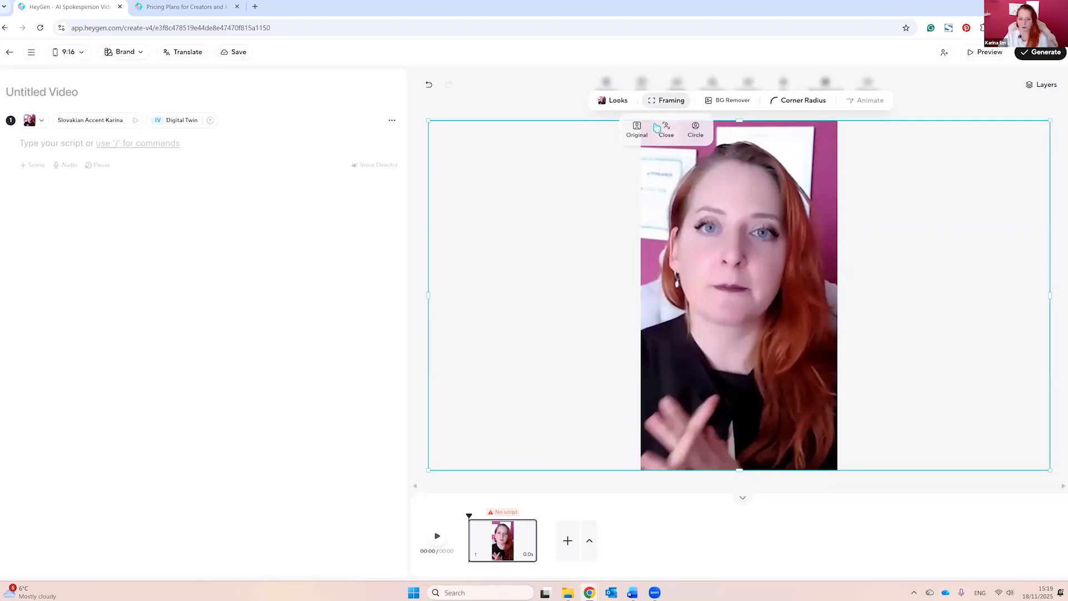
pyautogui.click(695, 131)
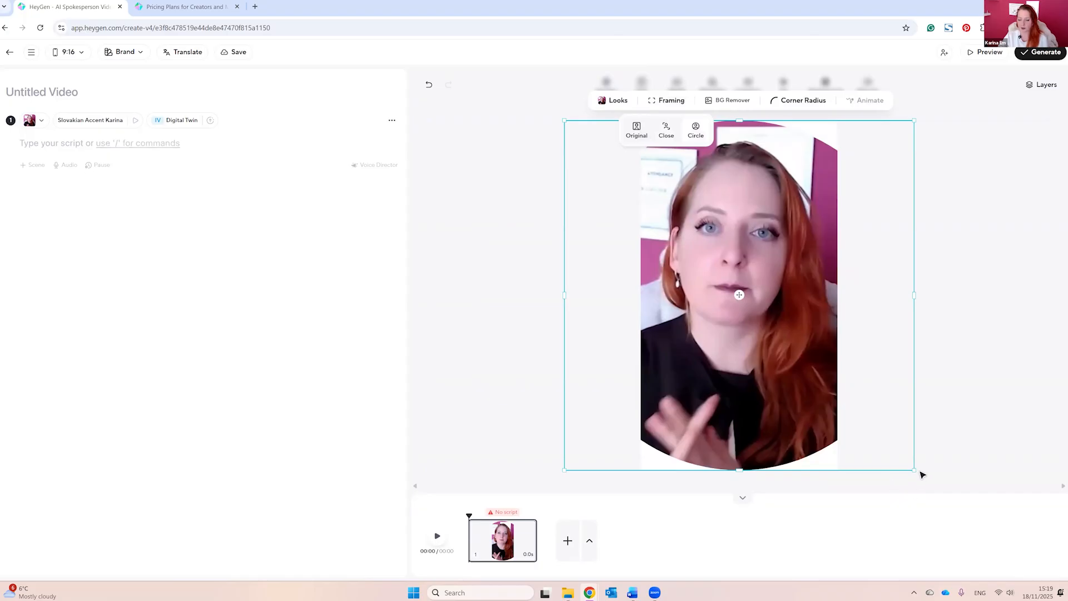
pyautogui.moveTo(916, 472); pyautogui.dragTo(773, 327)
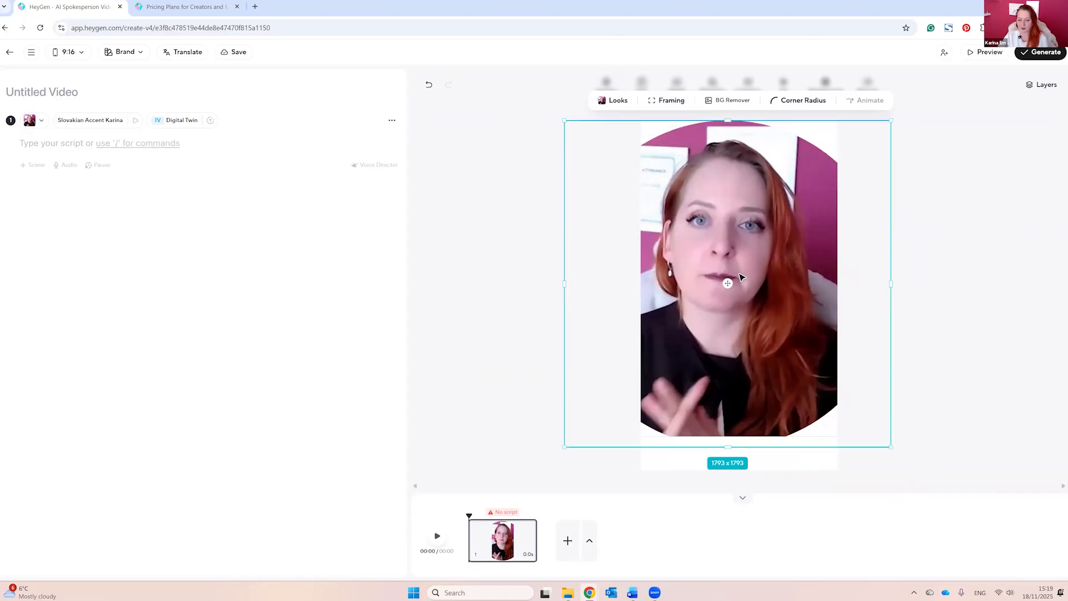
pyautogui.moveTo(740, 274); pyautogui.dragTo(703, 244)
pyautogui.moveTo(666, 185); pyautogui.dragTo(766, 215)
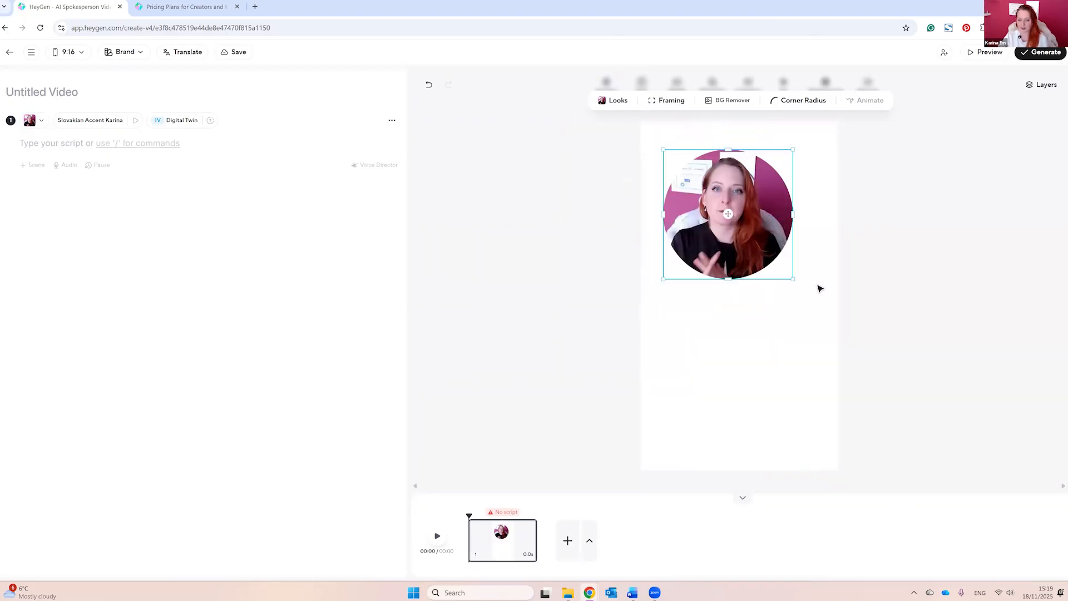
pyautogui.moveTo(758, 263); pyautogui.dragTo(755, 239)
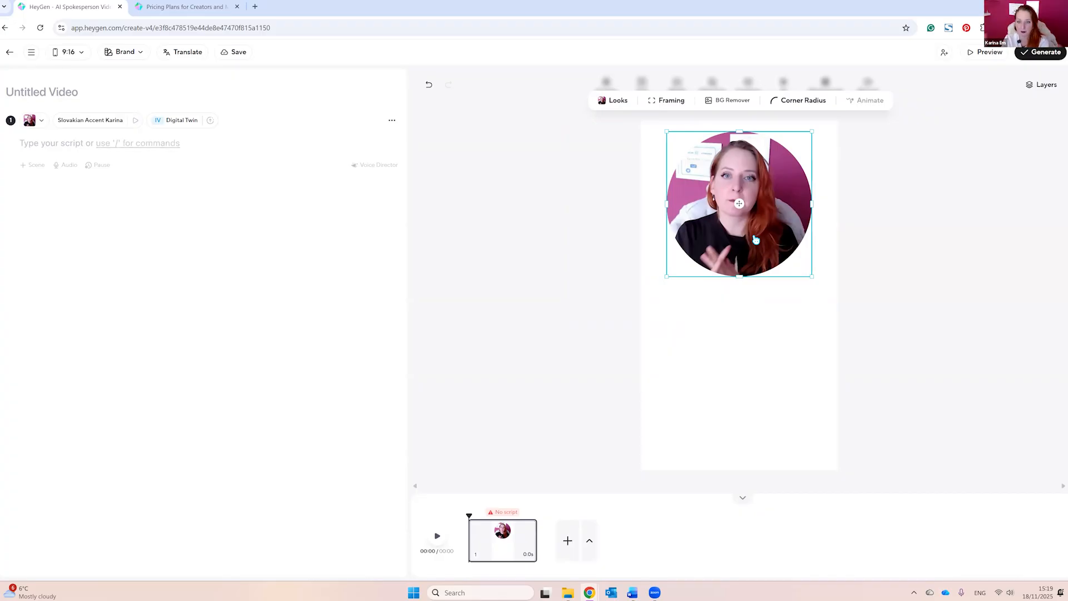
pyautogui.click(631, 109)
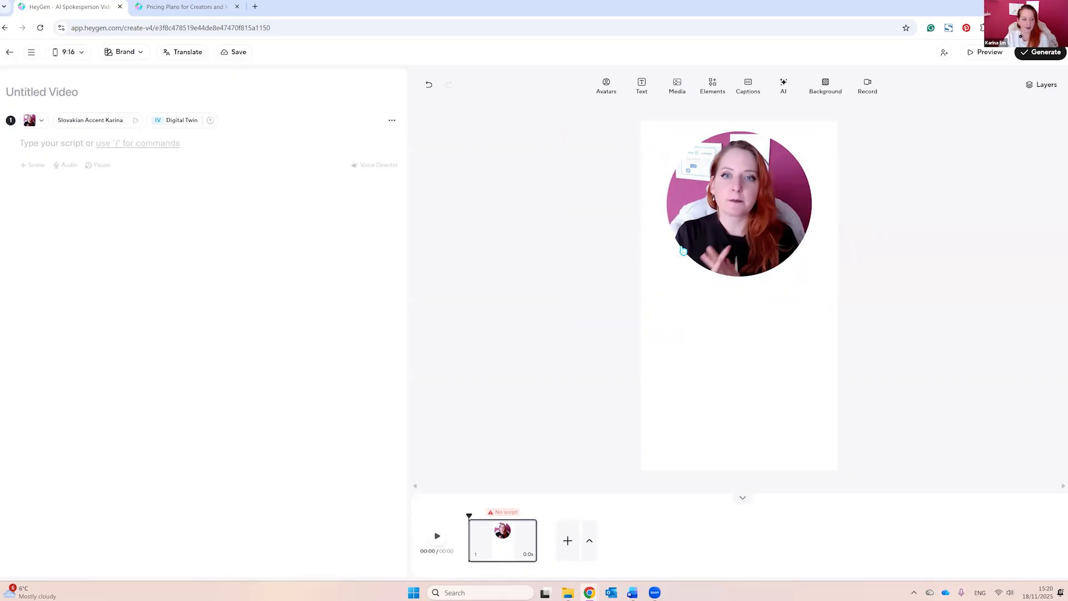
# Step: Leave the portrait draft, look over the home page and open the avatar library
pyautogui.click(10, 53)
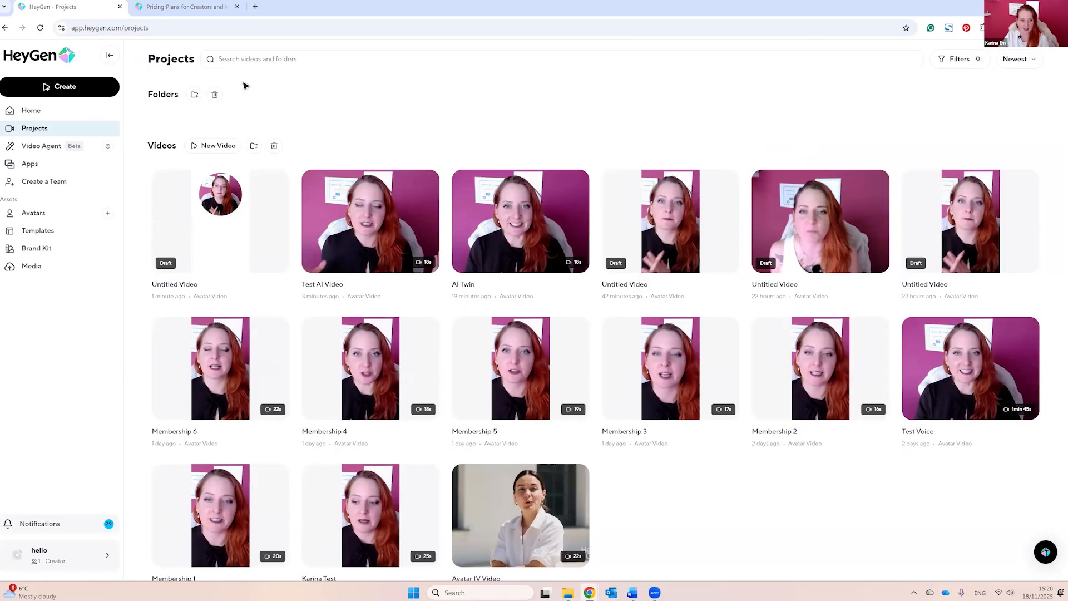
pyautogui.click(34, 112)
pyautogui.scroll(-3, 726, 436)
pyautogui.scroll(3, 723, 429)
pyautogui.click(33, 214)
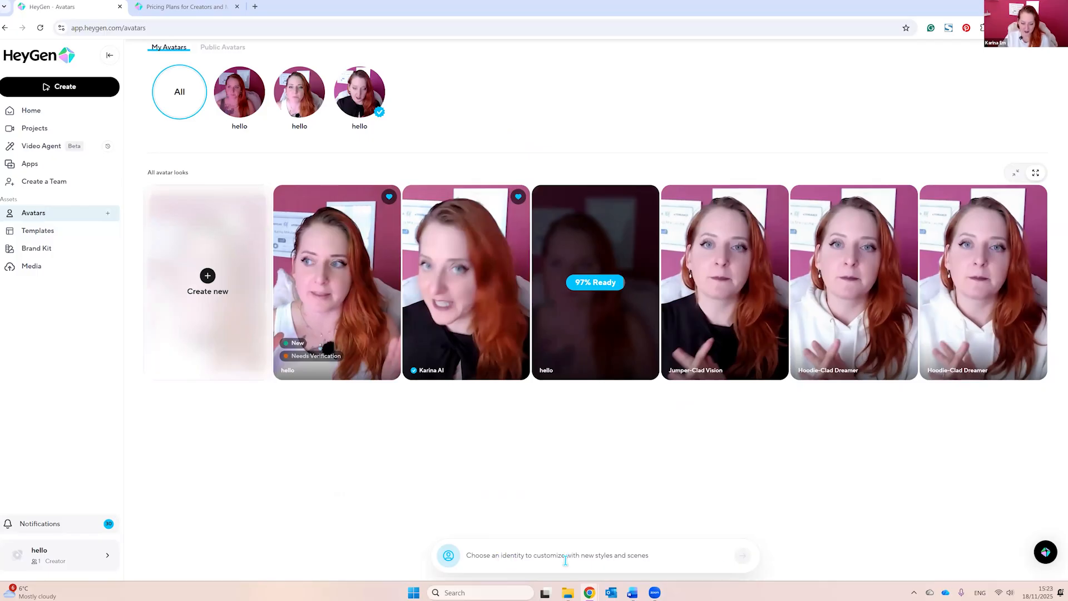
# Step: Generate an edited look for the verified identity with the white top as reference image and the prompt "add the white hoodie on"
pyautogui.click(636, 558)
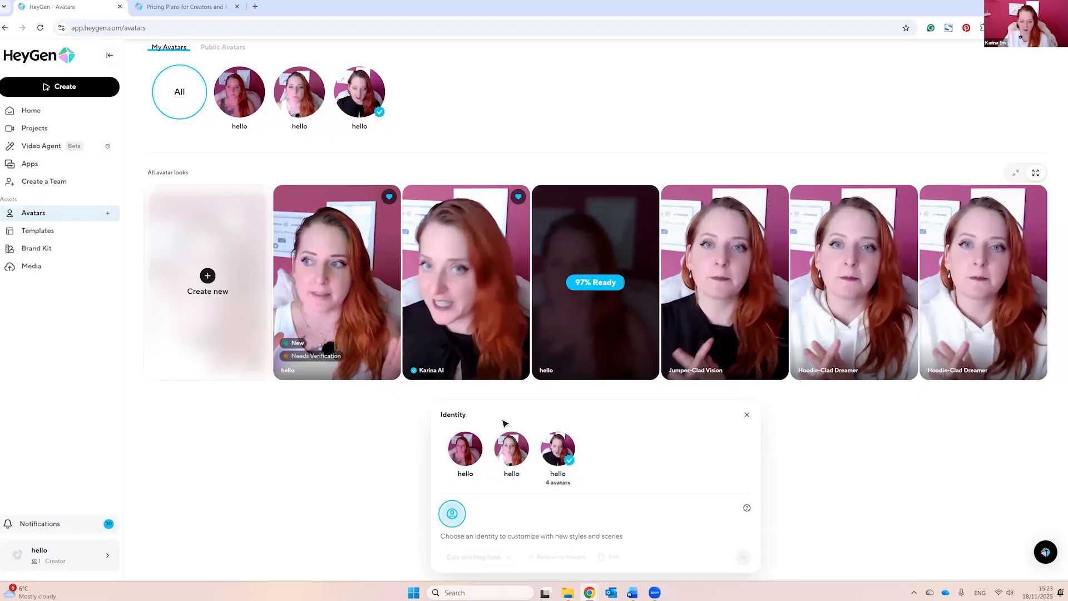
pyautogui.click(560, 452)
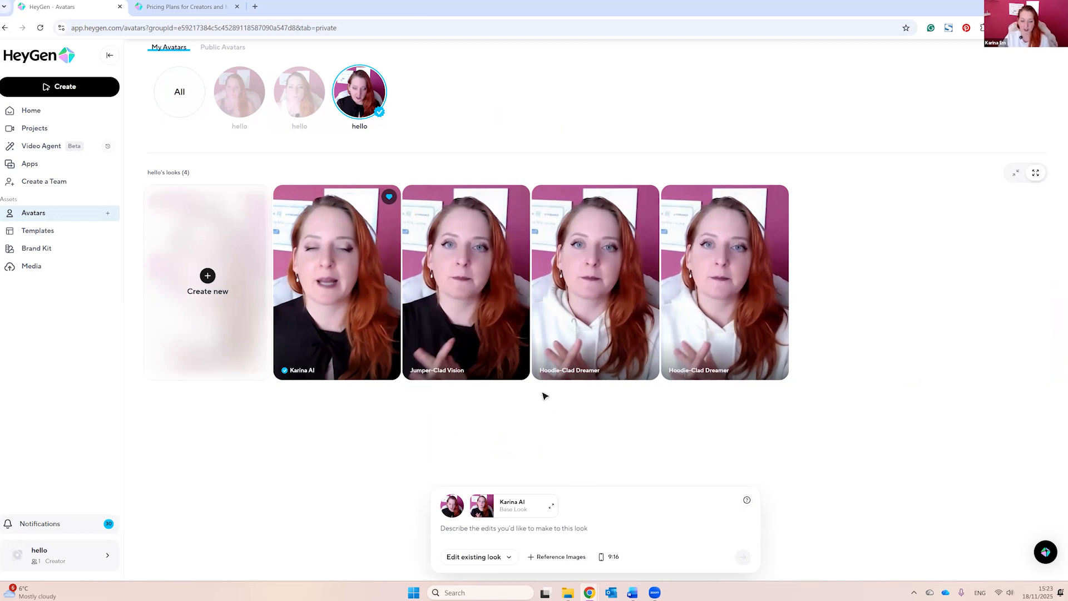
pyautogui.click(555, 566)
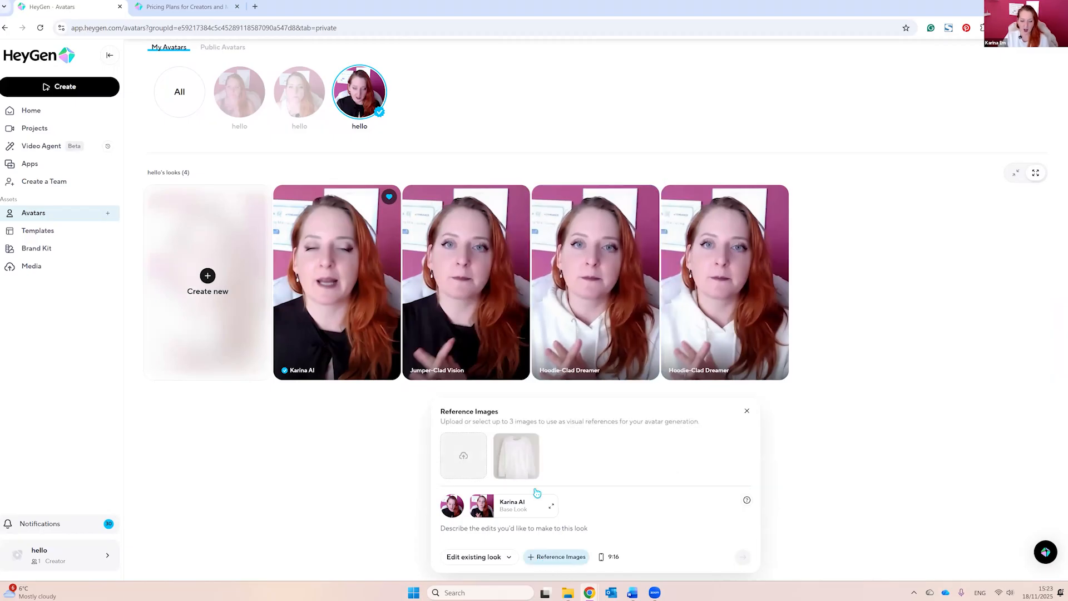
pyautogui.click(515, 460)
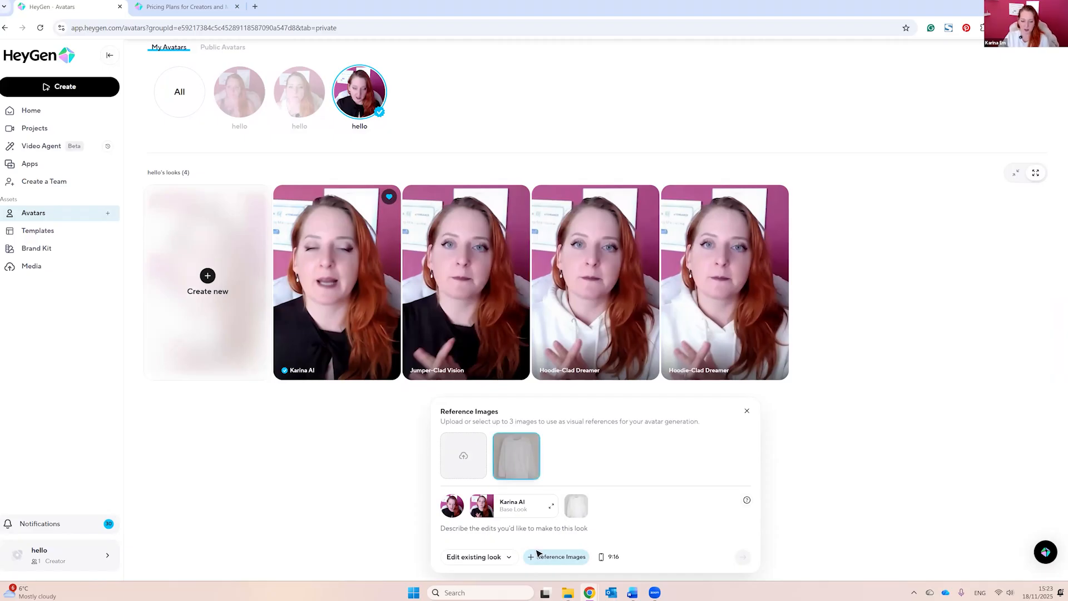
pyautogui.write('add the white hoodie on')
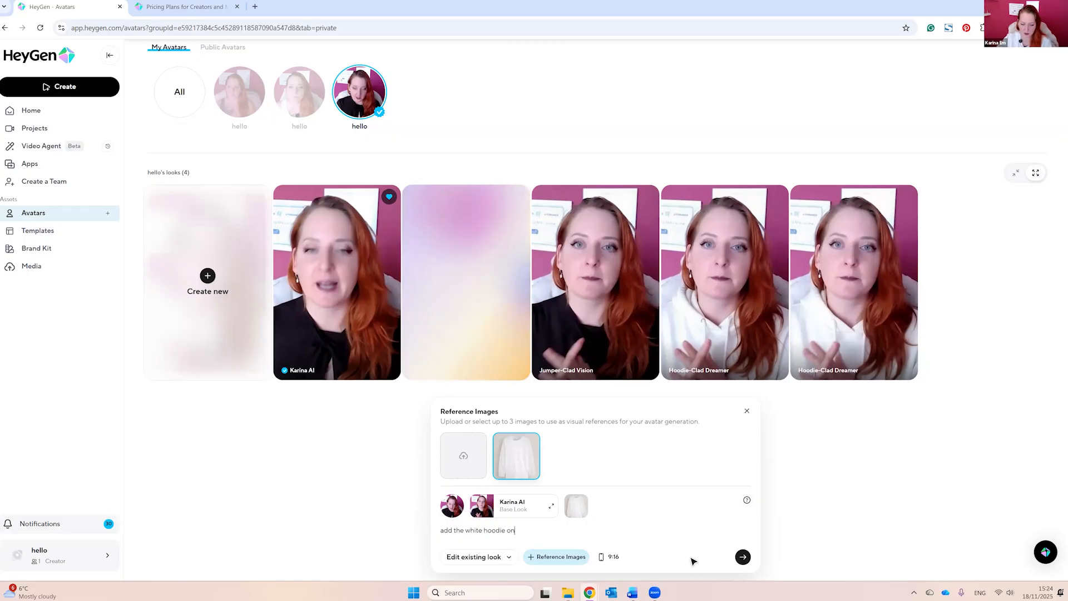
pyautogui.click(742, 557)
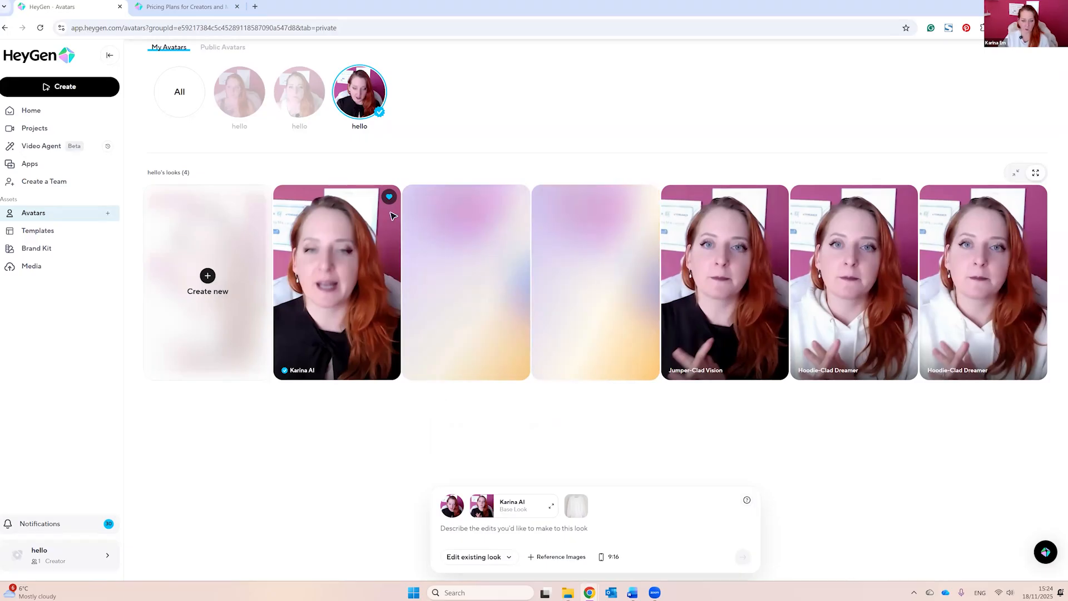
# Step: Create a new video with the white-hoodie look and set the canvas to the 9:16 portrait format
pyautogui.click(61, 86)
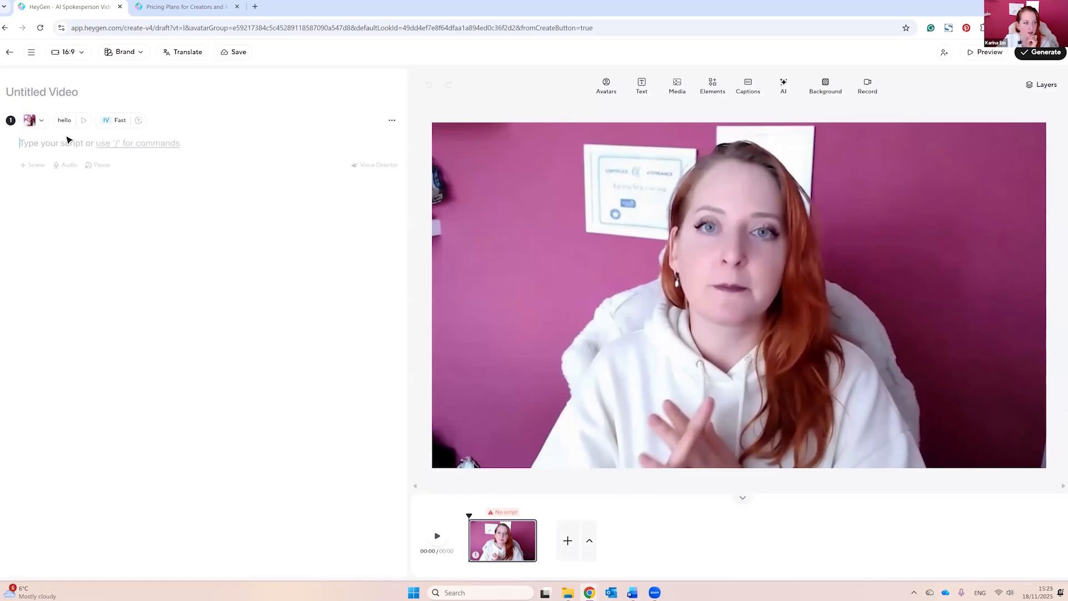
pyautogui.click(48, 122)
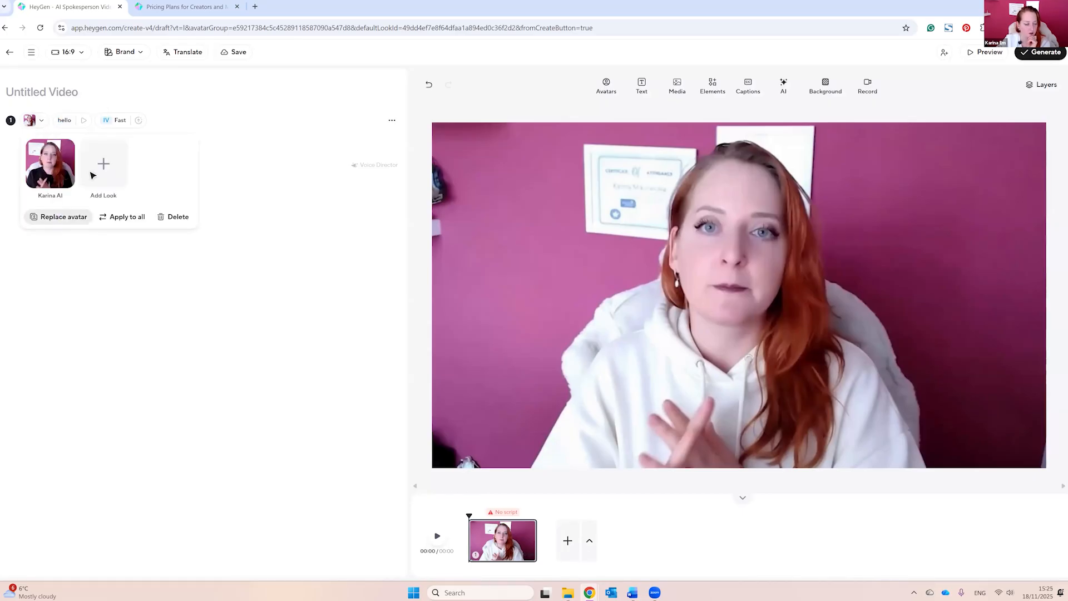
pyautogui.click(67, 185)
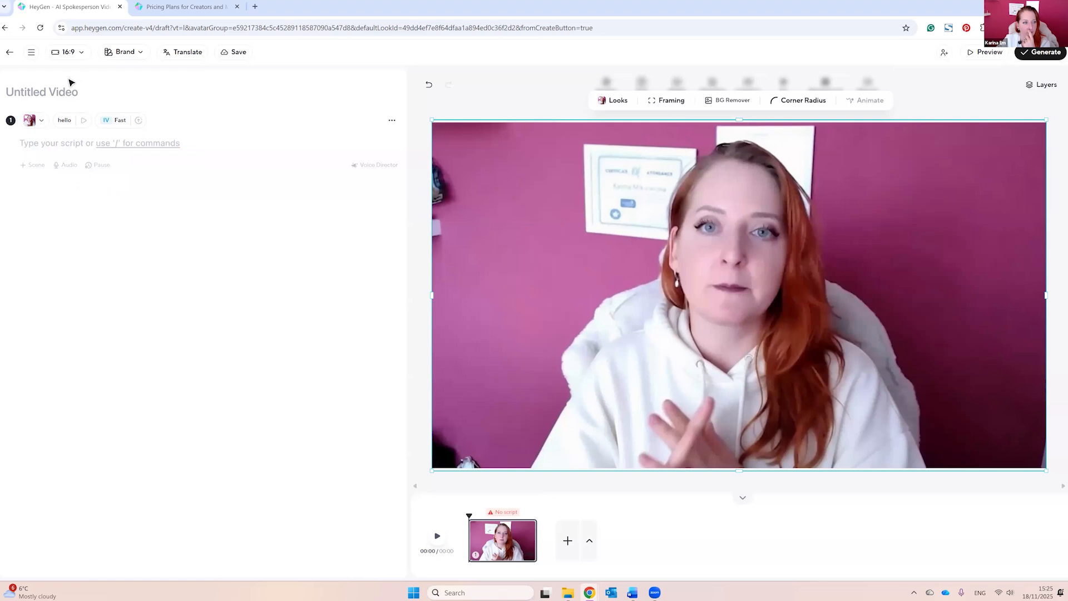
pyautogui.click(68, 52)
pyautogui.click(52, 111)
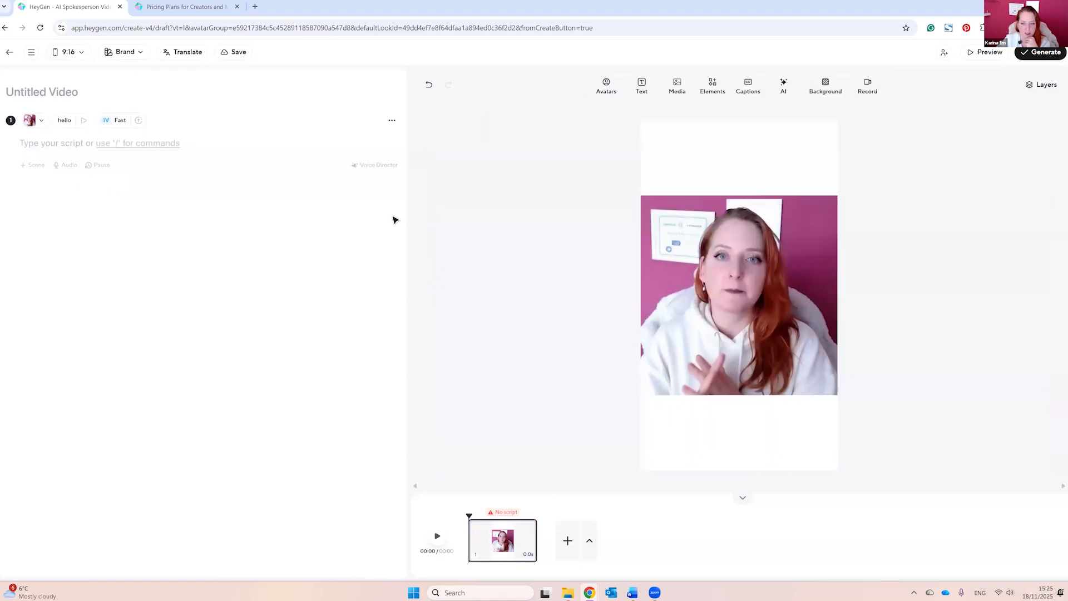
# Step: Enlarge the white-hoodie avatar and reposition it so that it fills the whole portrait canvas
pyautogui.click(828, 357)
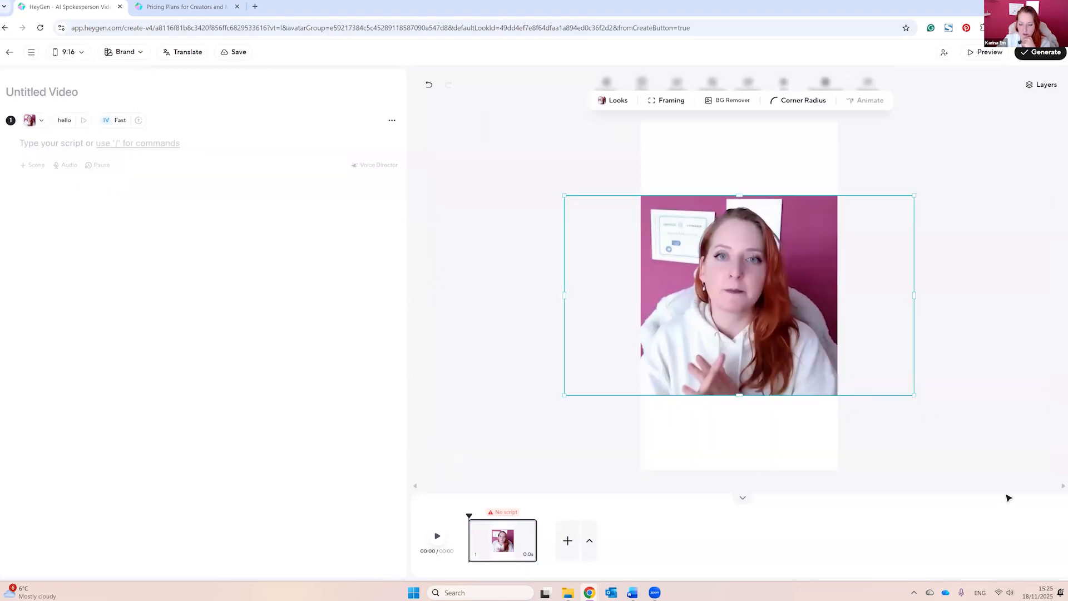
pyautogui.moveTo(915, 395); pyautogui.dragTo(1008, 498)
pyautogui.moveTo(866, 355); pyautogui.dragTo(725, 303)
pyautogui.moveTo(740, 425); pyautogui.dragTo(744, 484)
pyautogui.moveTo(773, 371); pyautogui.dragTo(815, 370)
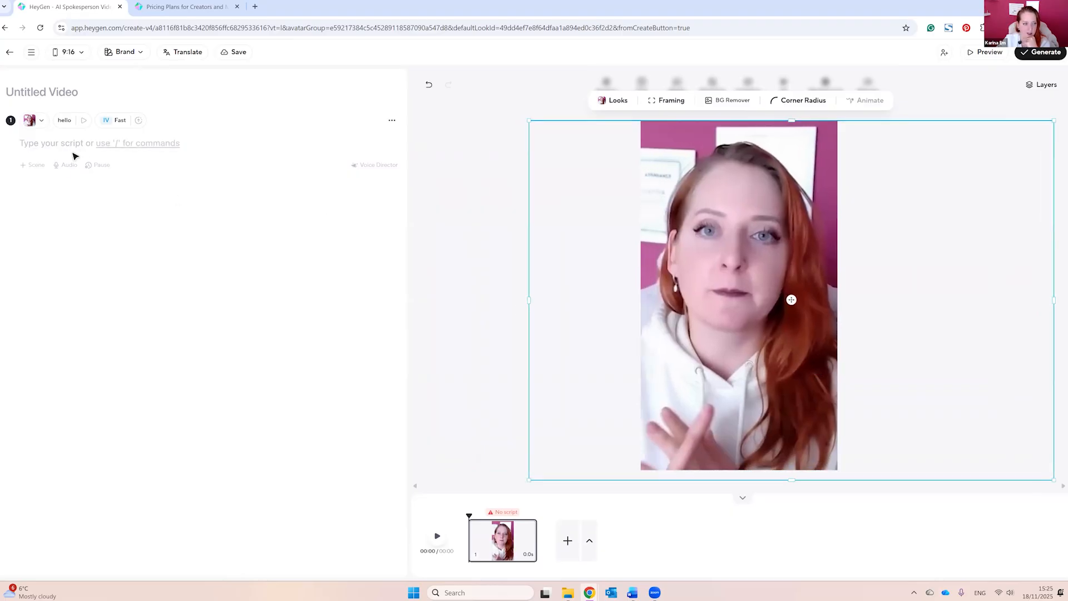
# Step: Add the uploaded audio file AI_Twin_Original.m4a to the scene with Voice Mirroring off
pyautogui.click(63, 165)
pyautogui.click(68, 183)
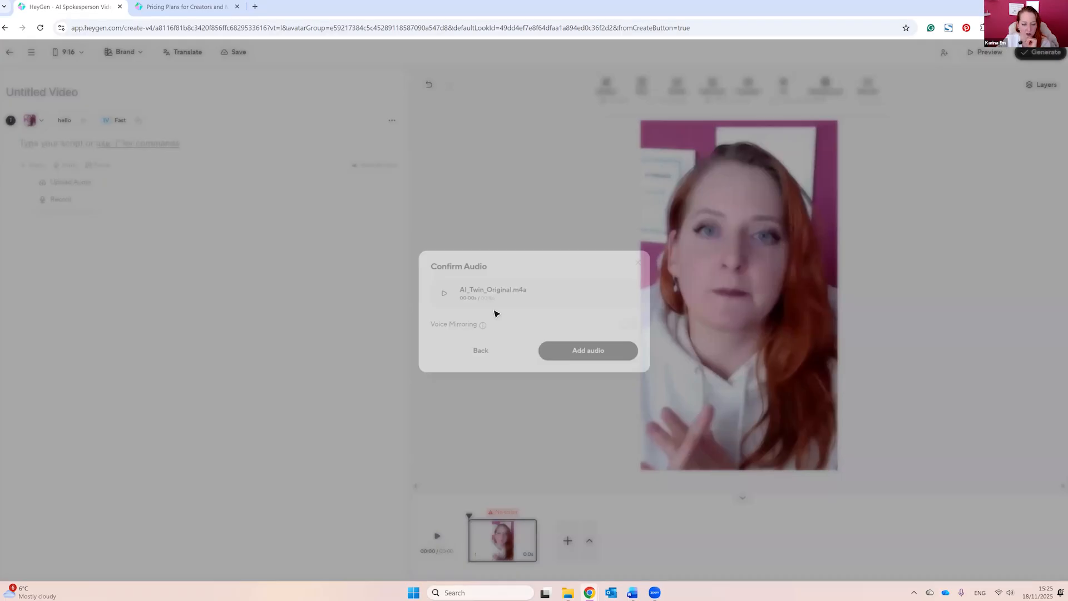
pyautogui.click(505, 315)
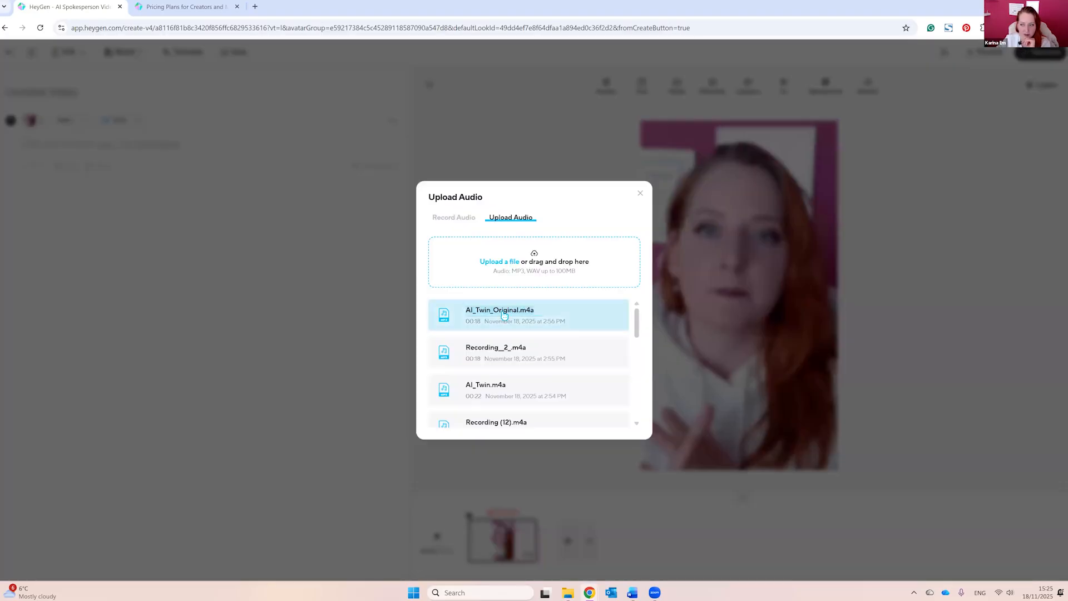
pyautogui.click(577, 325)
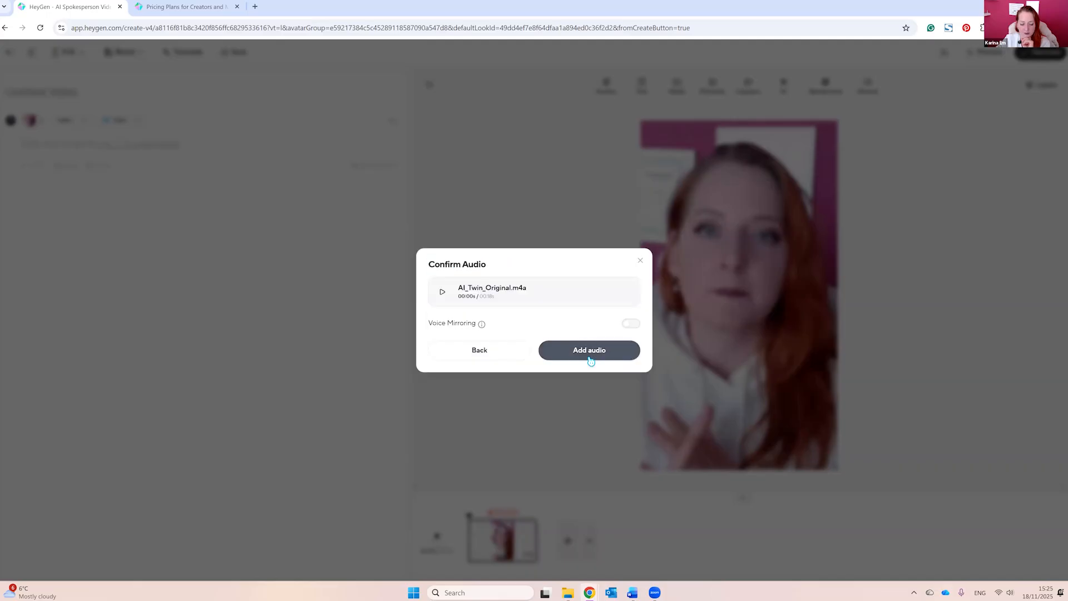
pyautogui.click(585, 349)
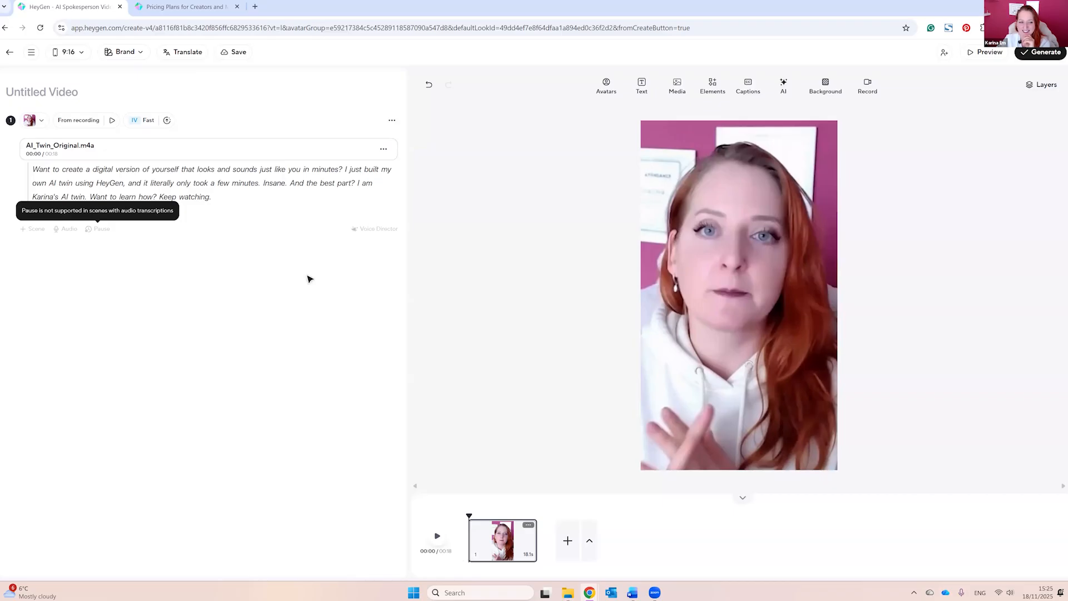
# Step: Switch the scene's motion engine to Avatar Unlimited and play a short preview
pyautogui.click(144, 121)
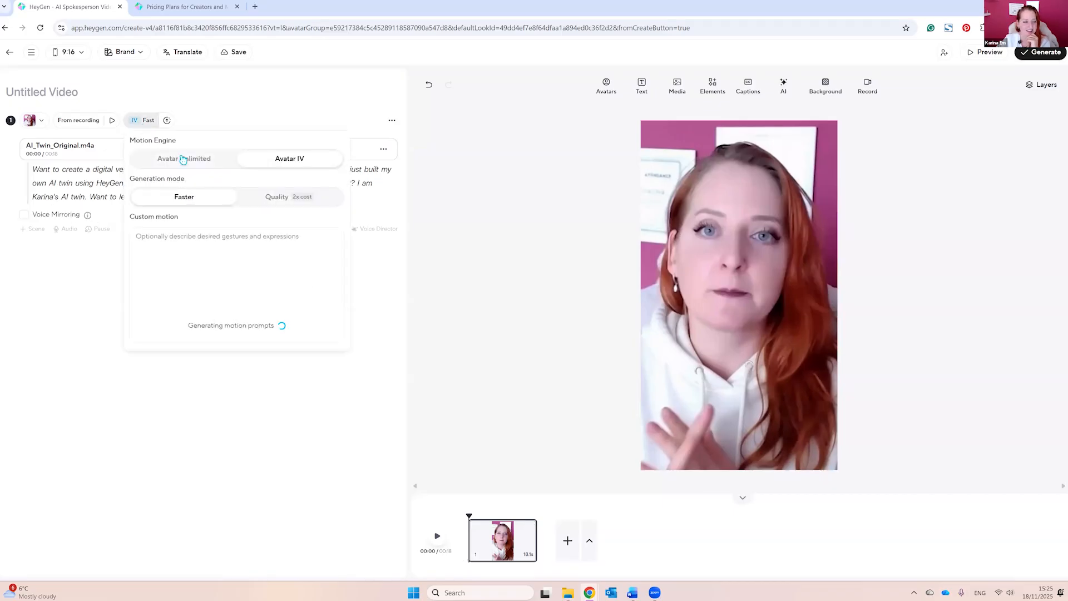
pyautogui.click(185, 160)
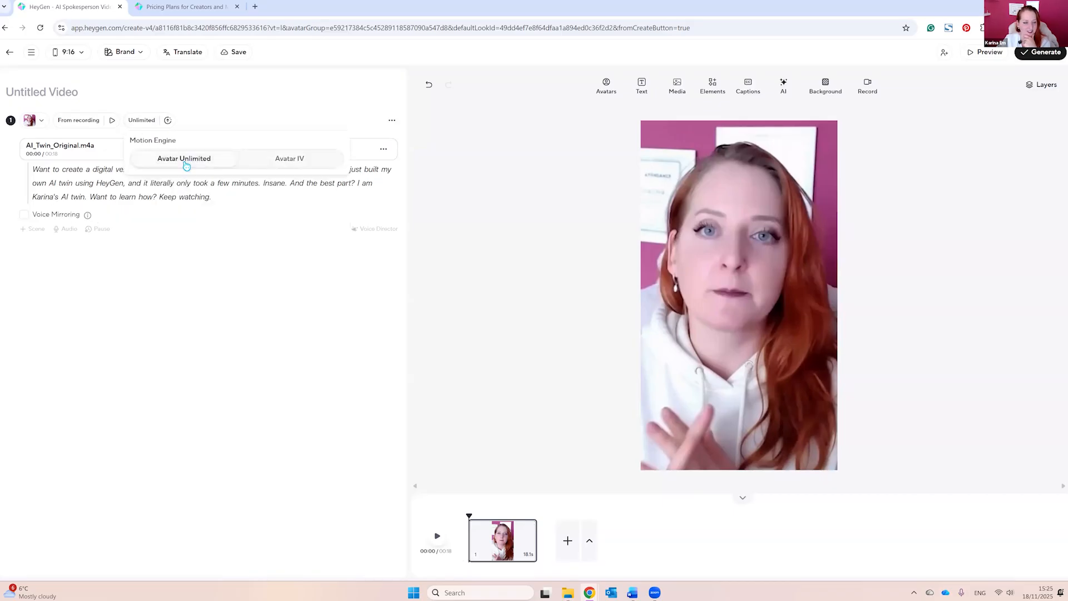
pyautogui.click(437, 538)
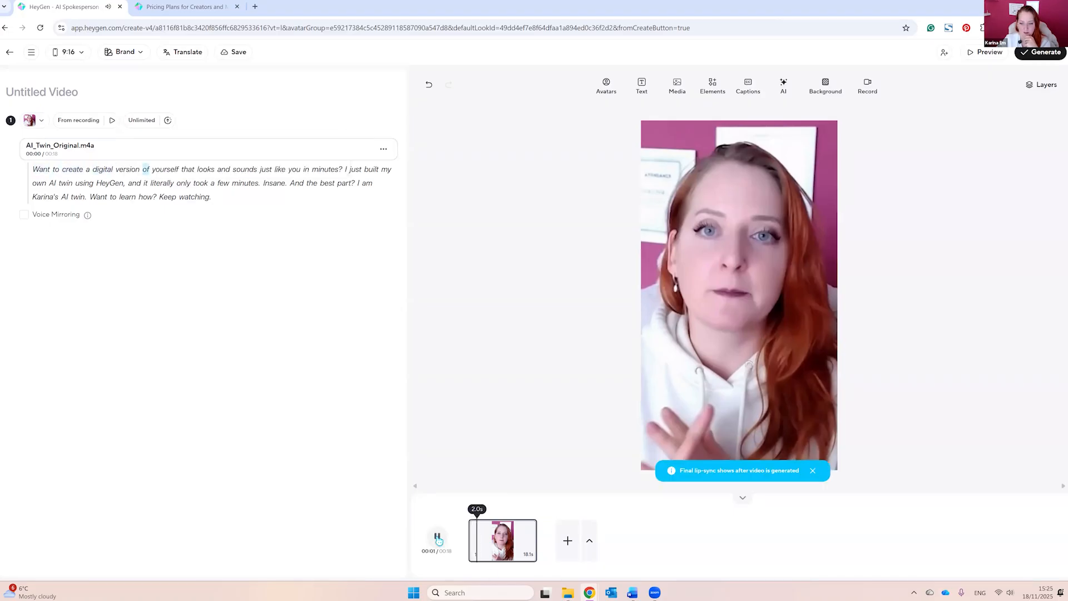
pyautogui.click(439, 540)
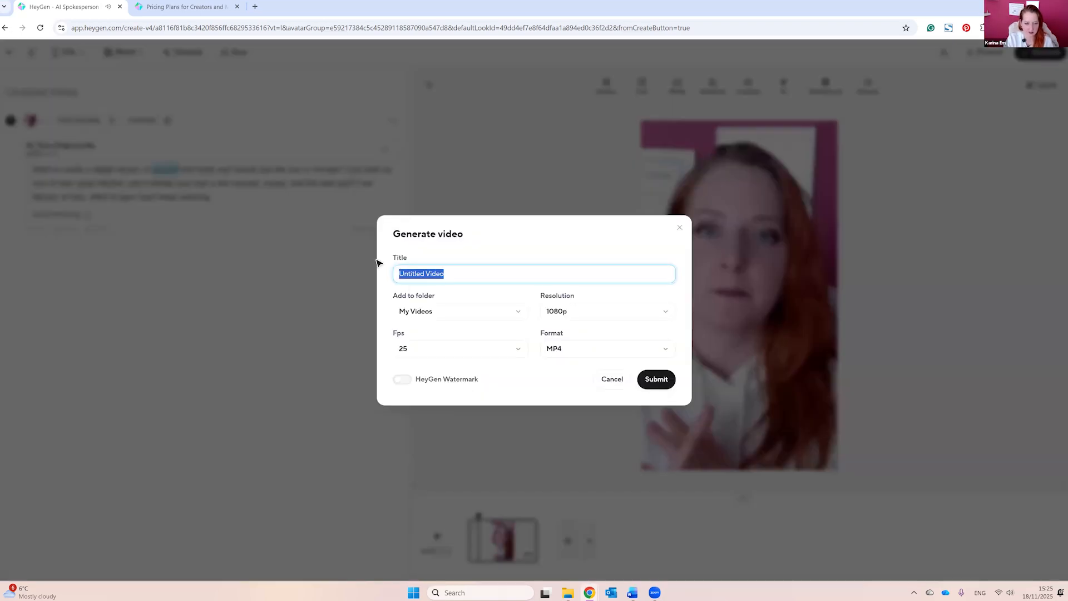
# Step: Submit the video for generation under the title "AI Twin White Hoodie"
pyautogui.write('AI Twin Wh')
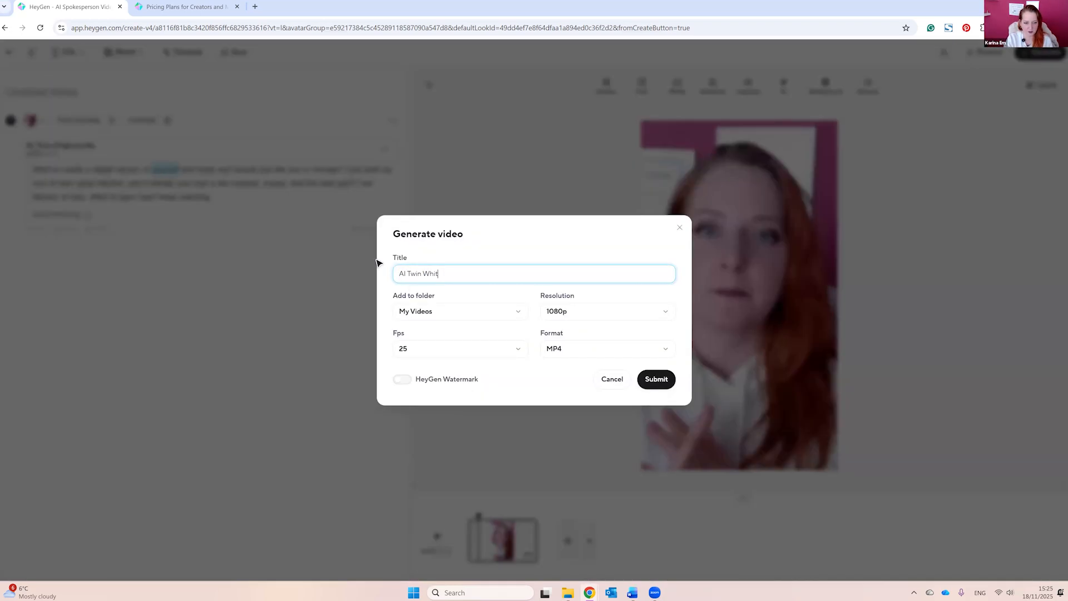
pyautogui.click(657, 380)
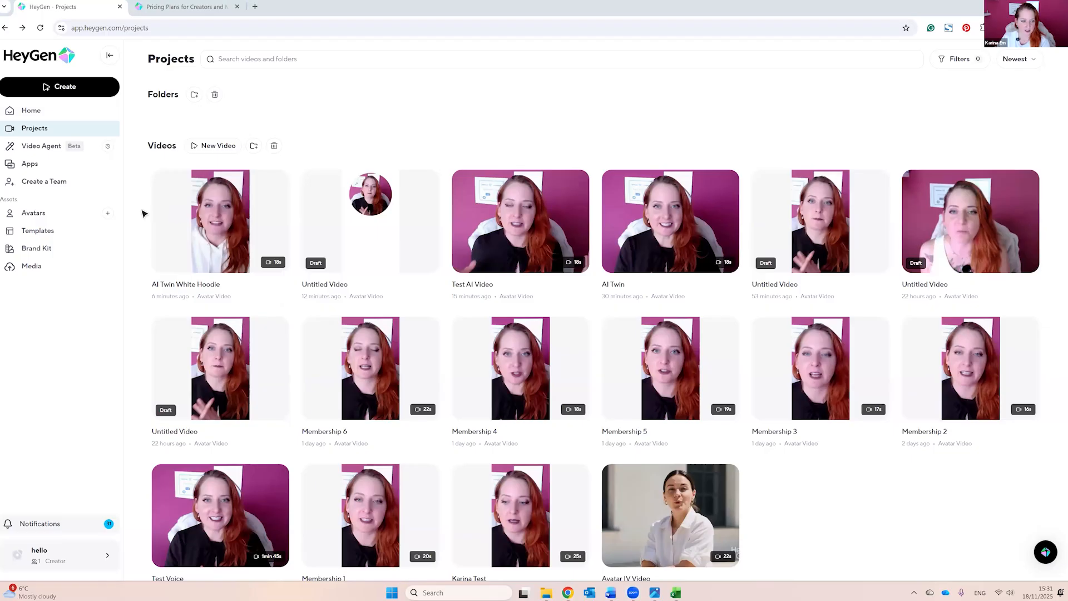
# Step: Play the finished AI Twin White Hoodie video, leave it and head back to the home page
pyautogui.click(215, 194)
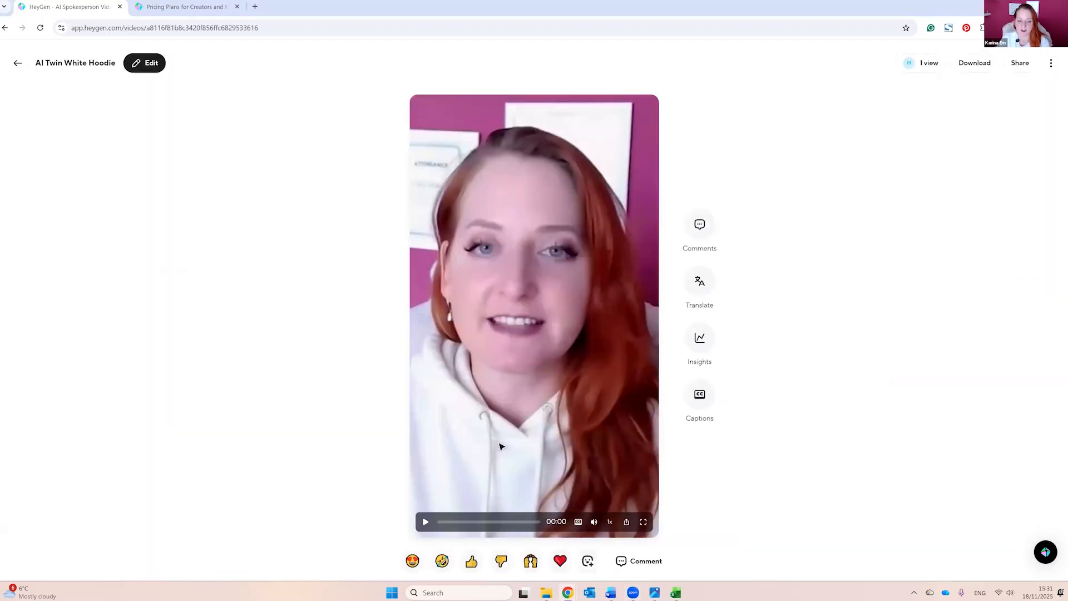
pyautogui.click(426, 523)
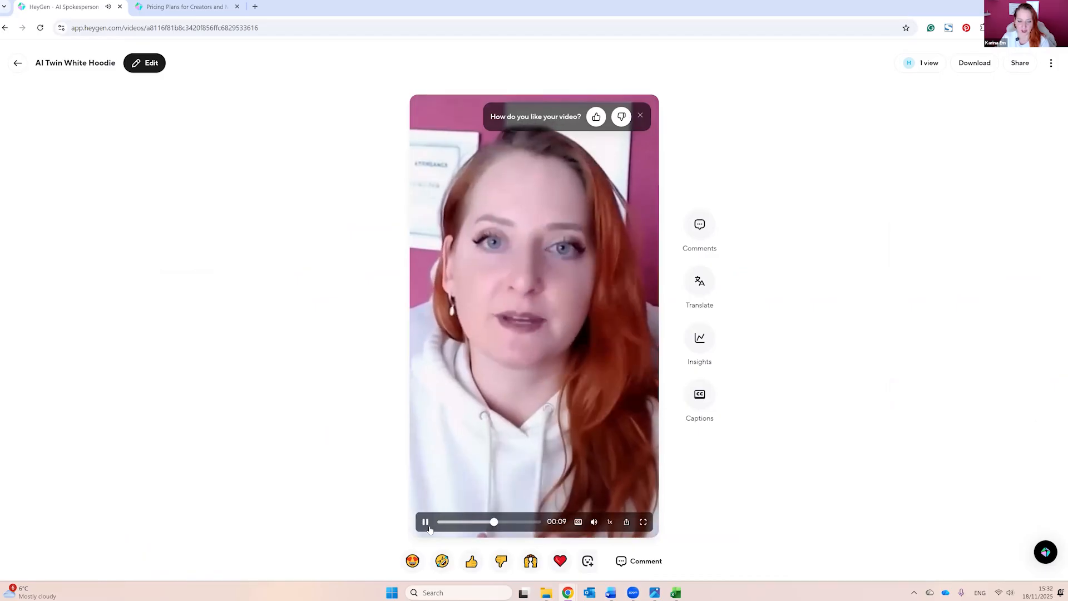
pyautogui.click(426, 524)
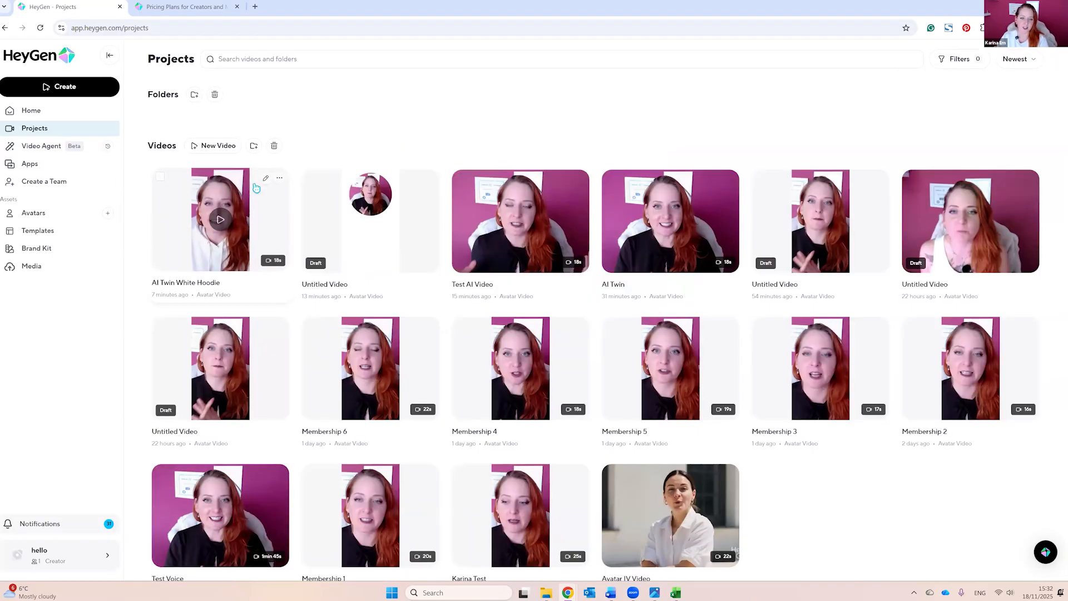
pyautogui.click(33, 115)
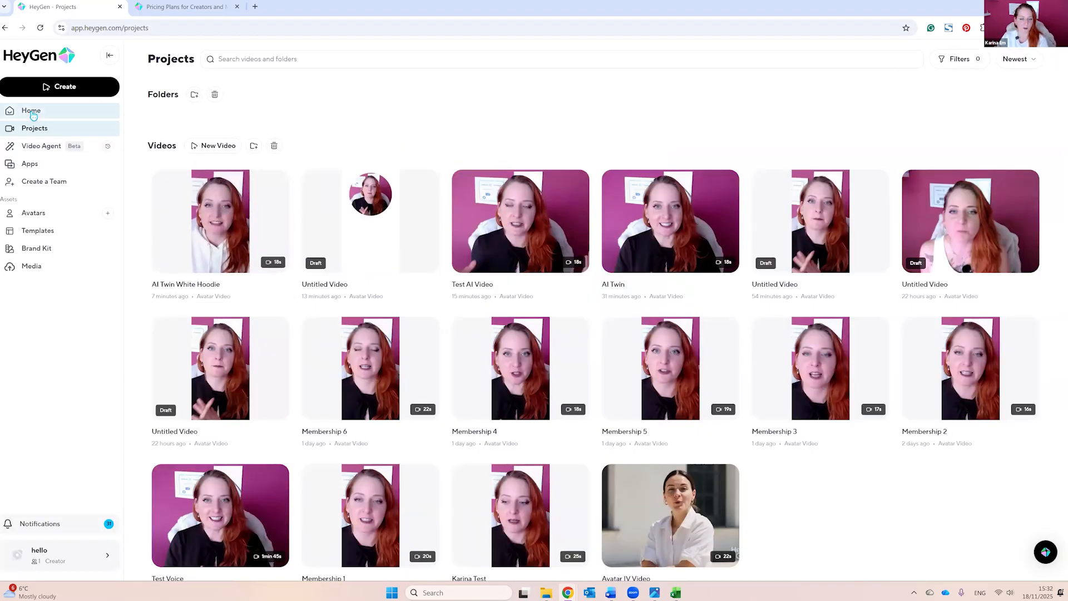